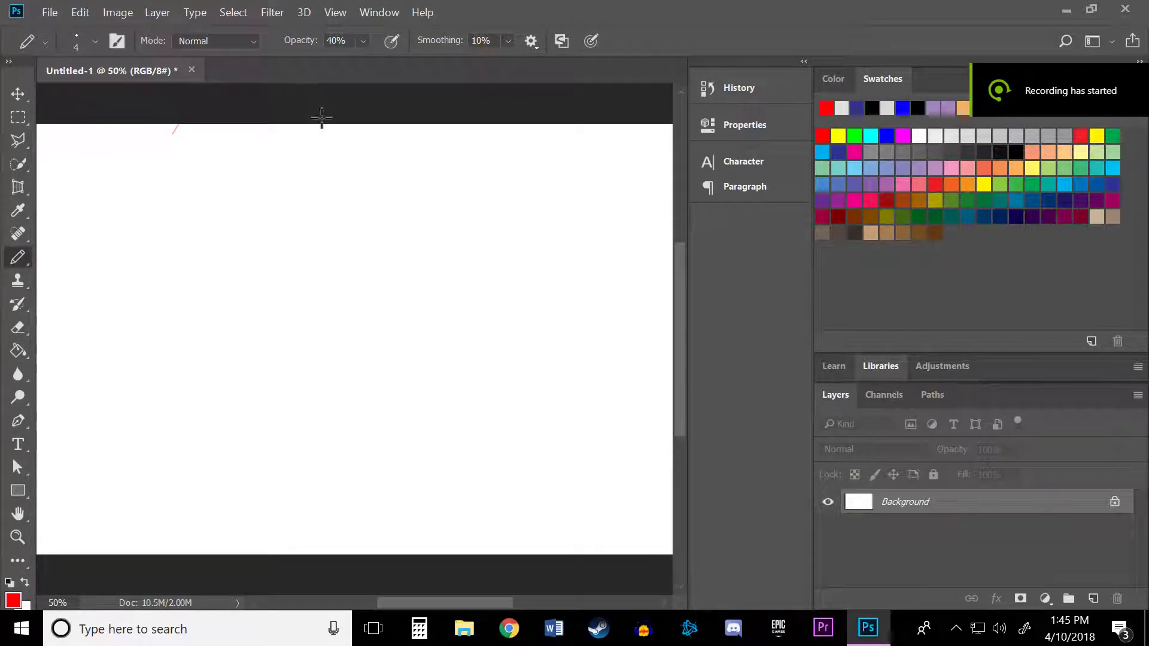
# Hand-write 'Photoshop!' in red, underline it with a curve, and start a word below.
pyautogui.moveTo(80, 178); pyautogui.dragTo(114, 265)
pyautogui.moveTo(80, 154); pyautogui.dragTo(89, 215)
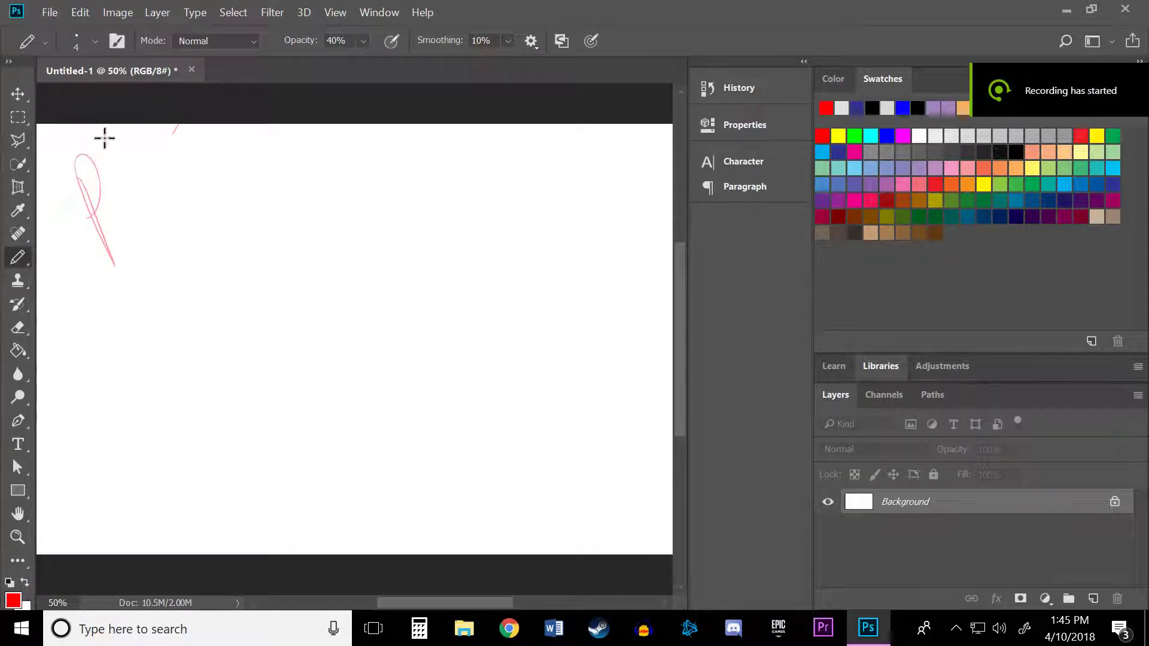
pyautogui.moveTo(110, 139)
pyautogui.mouseDown()
pyautogui.moveTo(165, 217)
pyautogui.moveTo(169, 186)
pyautogui.moveTo(261, 186)
pyautogui.moveTo(290, 134)
pyautogui.moveTo(365, 177)
pyautogui.moveTo(394, 230)
pyautogui.moveTo(384, 141)
pyautogui.moveTo(394, 190)
pyautogui.mouseUp()
pyautogui.moveTo(91, 310); pyautogui.dragTo(374, 238)
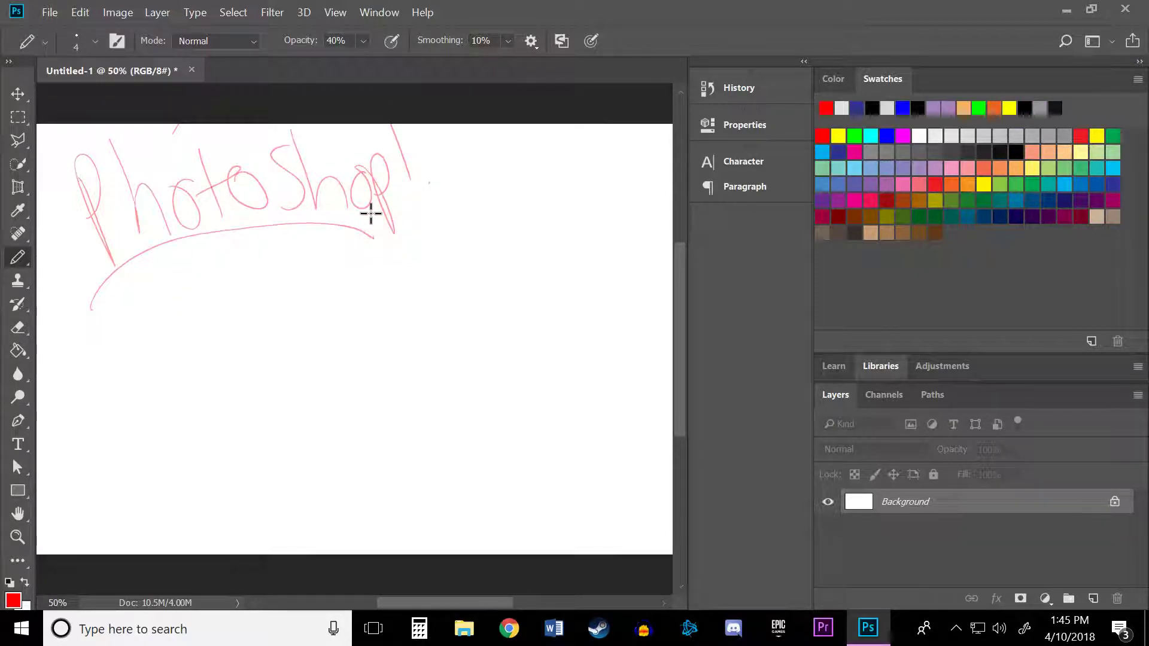
pyautogui.moveTo(115, 314)
pyautogui.mouseDown()
pyautogui.moveTo(172, 338)
pyautogui.moveTo(187, 308)
pyautogui.mouseUp()
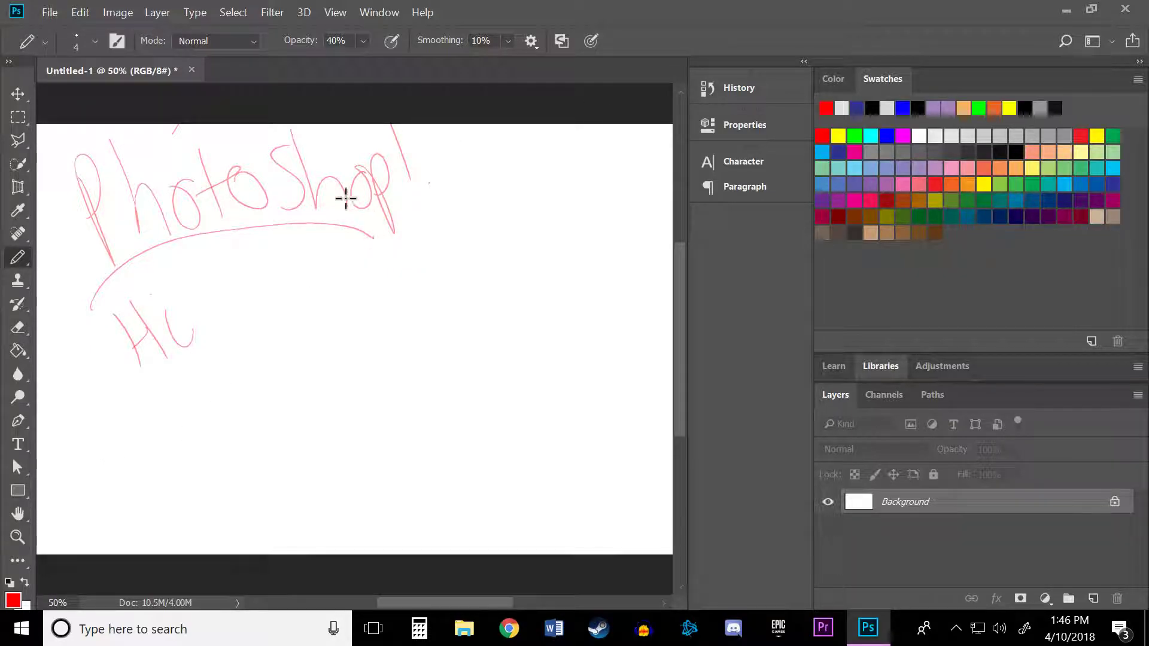
# Choose the standard Eraser and wipe out all the red lettering and underline.
pyautogui.click(18, 328)
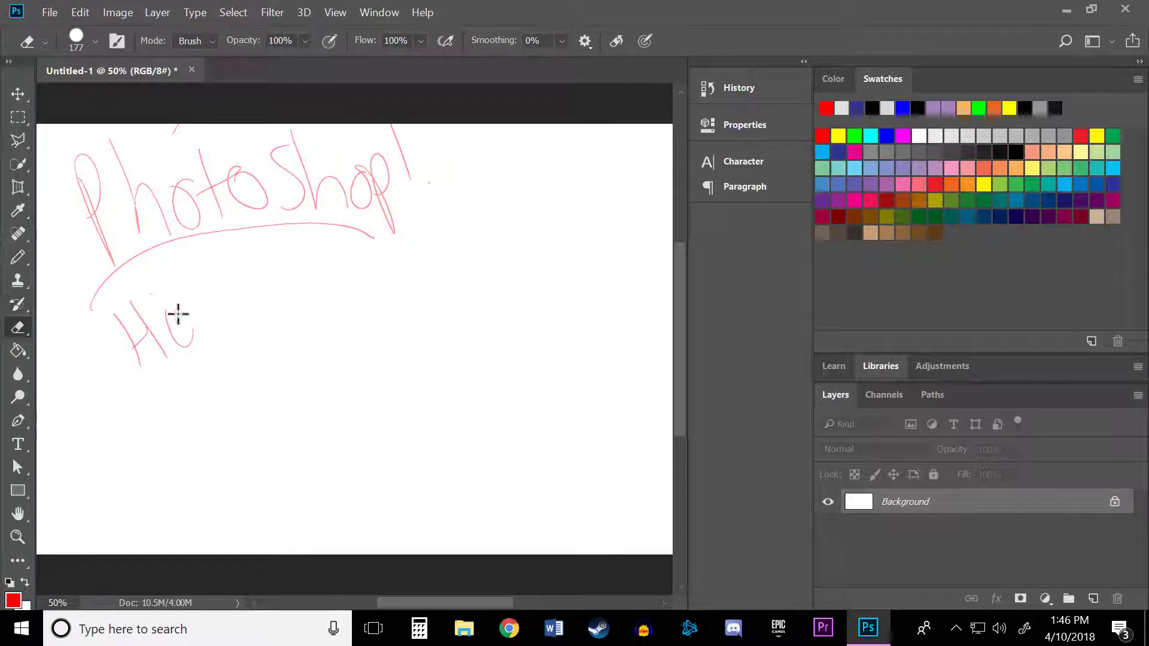
pyautogui.rightClick(18, 328)
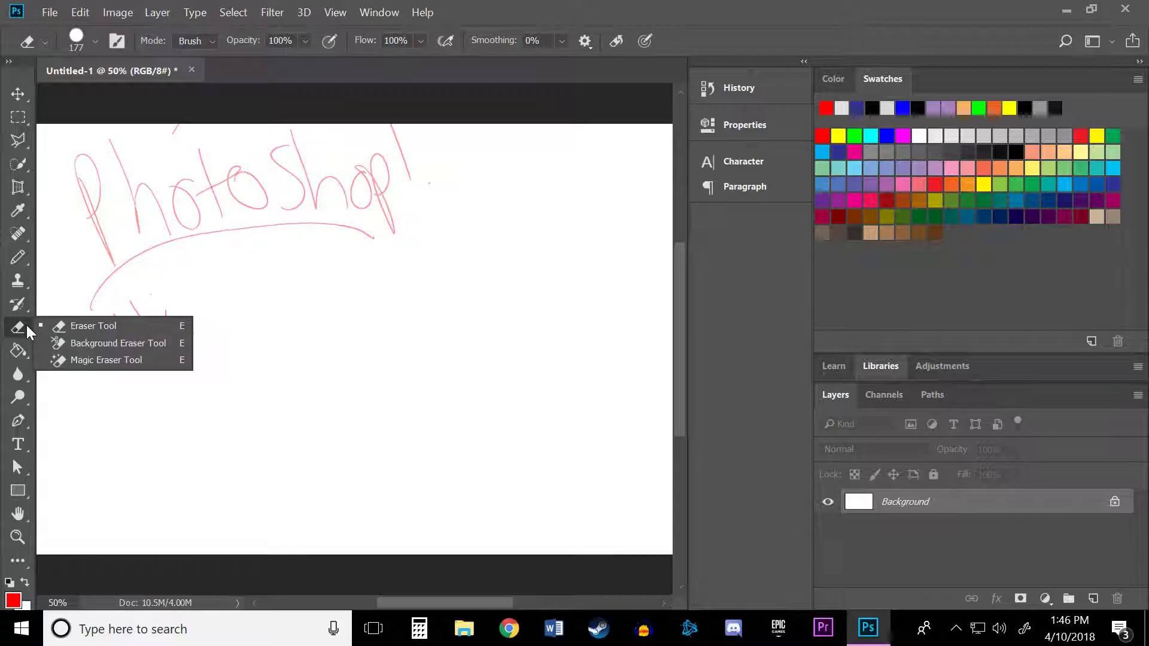
pyautogui.click(109, 331)
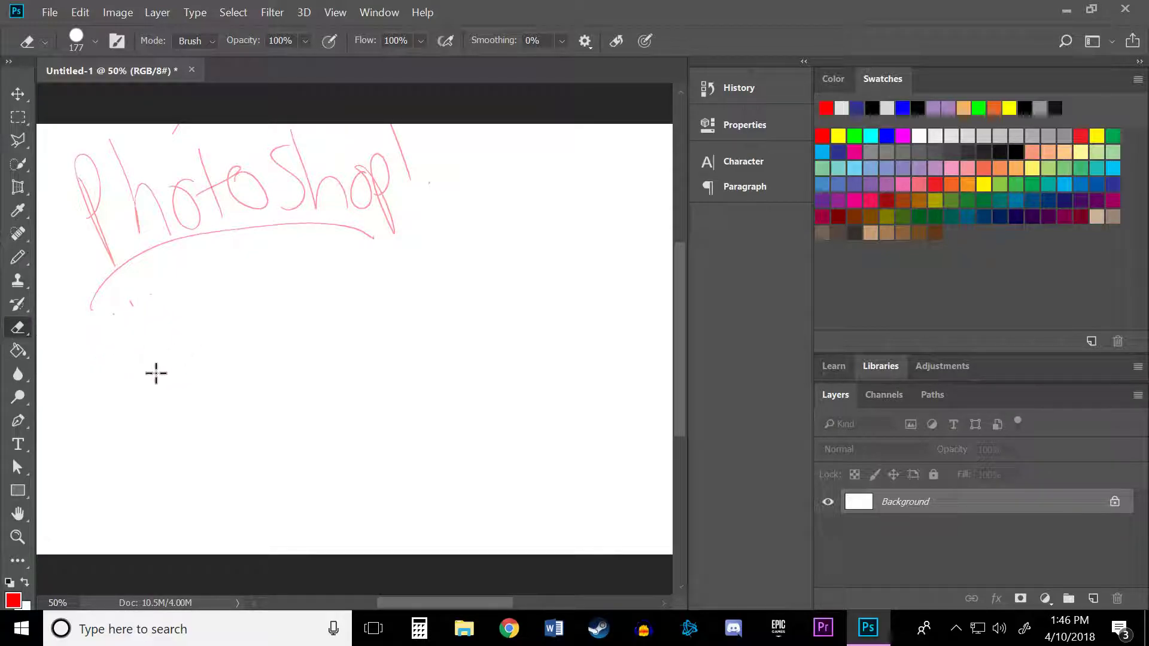
pyautogui.moveTo(228, 305)
pyautogui.mouseDown()
pyautogui.moveTo(100, 320)
pyautogui.moveTo(139, 278)
pyautogui.moveTo(116, 251)
pyautogui.moveTo(159, 206)
pyautogui.moveTo(85, 233)
pyautogui.moveTo(135, 106)
pyautogui.mouseUp()
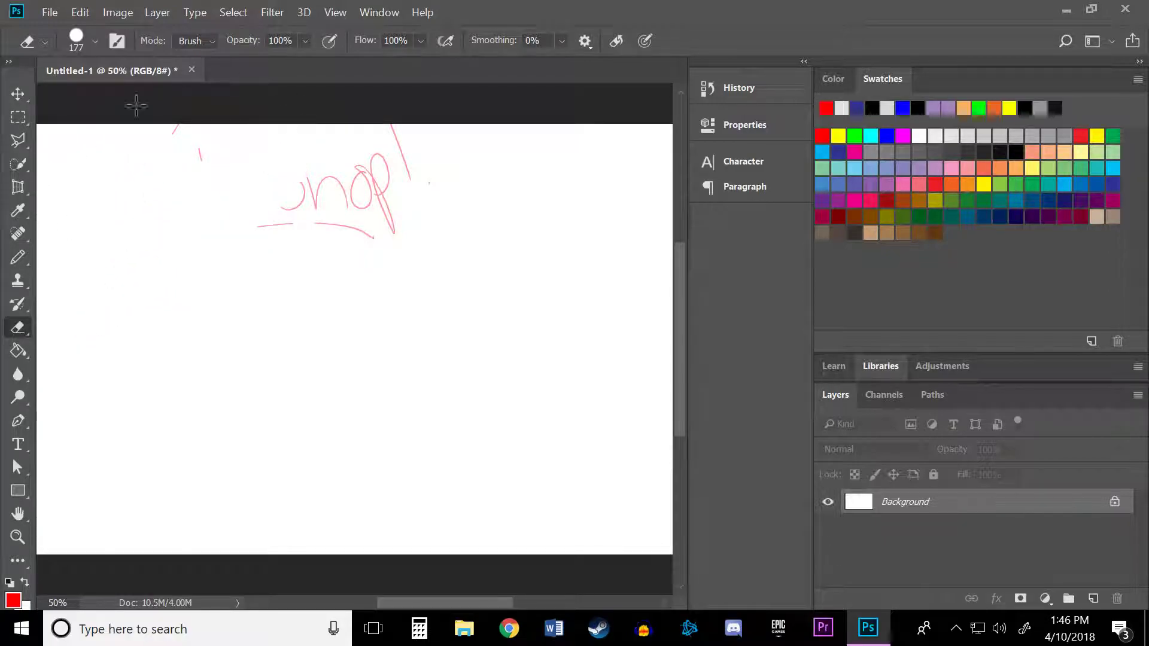
pyautogui.moveTo(255, 138)
pyautogui.mouseDown()
pyautogui.moveTo(455, 177)
pyautogui.moveTo(311, 156)
pyautogui.moveTo(222, 208)
pyautogui.mouseUp()
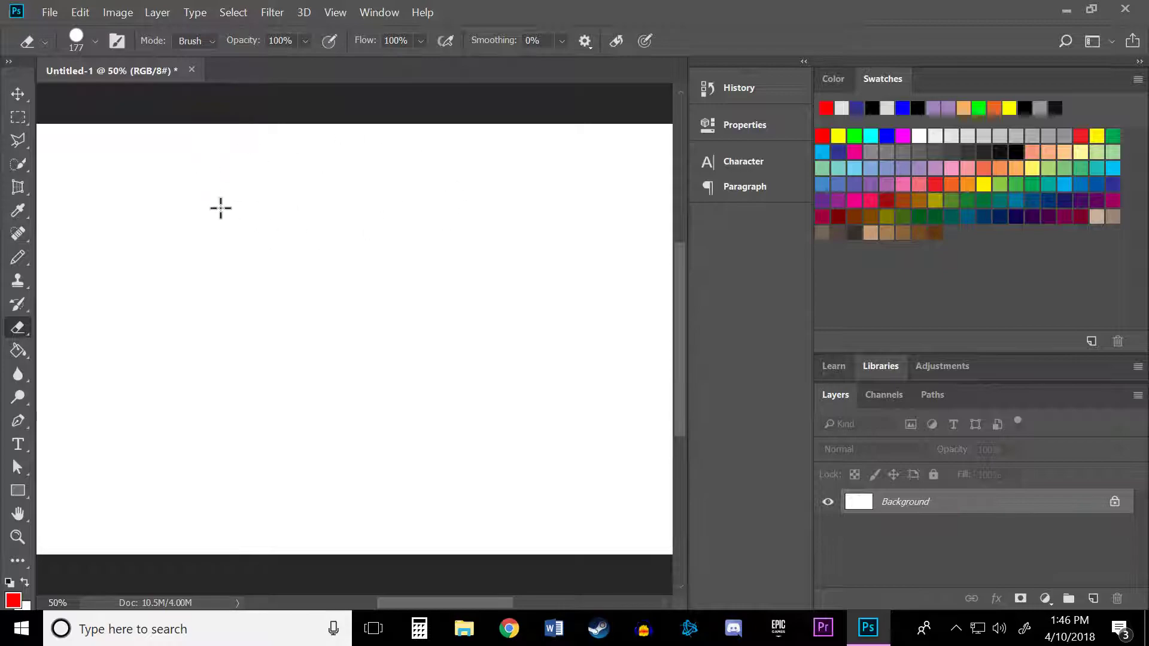
# With the Pencil in black, draw the left and right sides of the tree trunk.
pyautogui.click(18, 257)
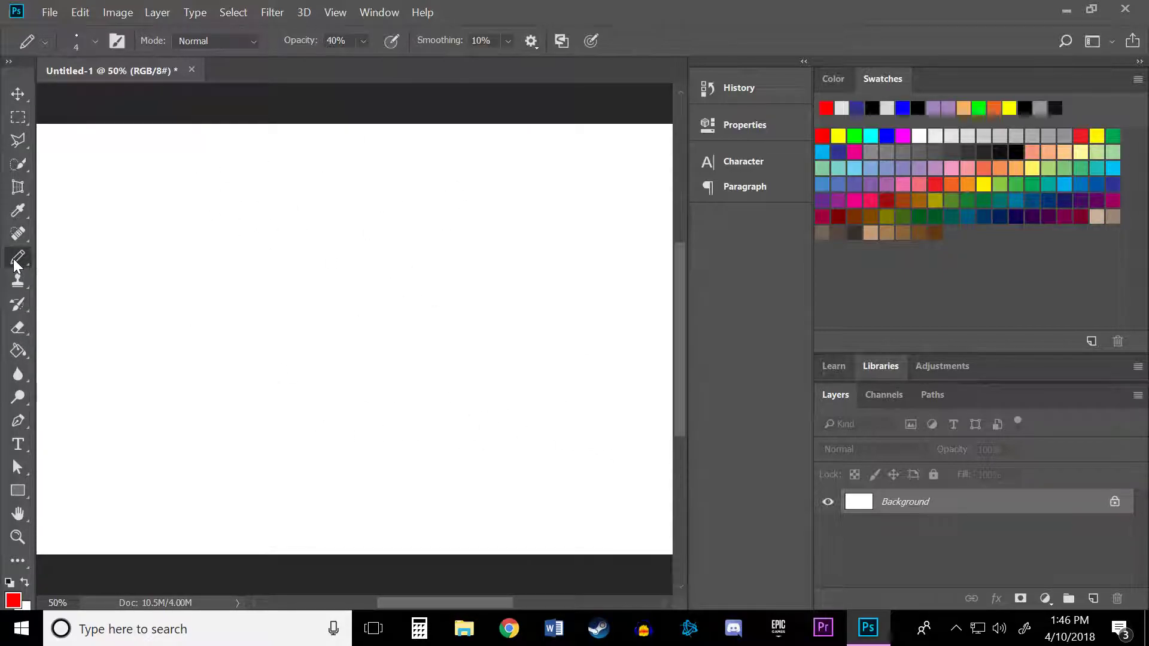
pyautogui.click(1016, 151)
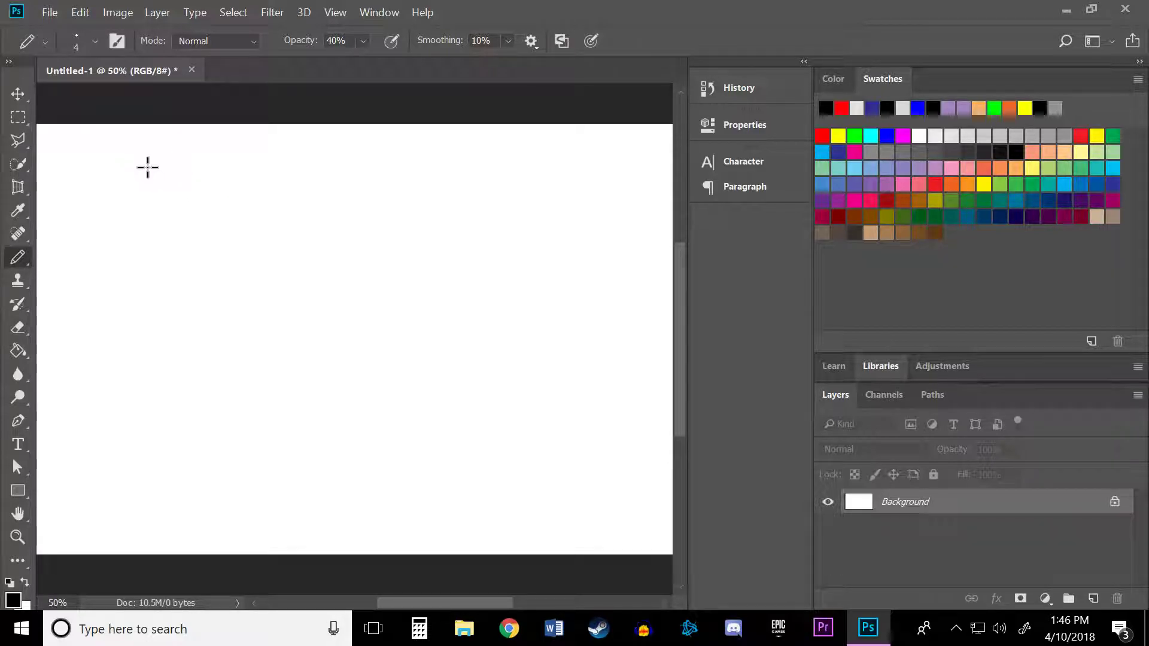
pyautogui.moveTo(148, 161); pyautogui.dragTo(82, 507)
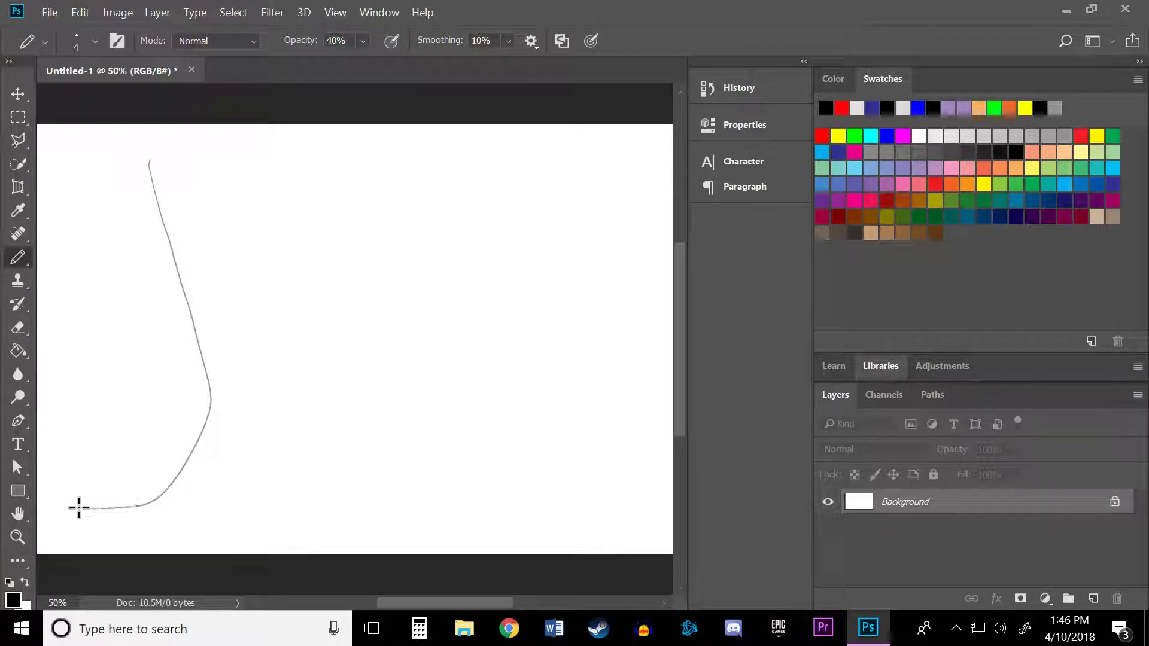
pyautogui.moveTo(233, 166)
pyautogui.mouseDown()
pyautogui.moveTo(269, 424)
pyautogui.moveTo(365, 452)
pyautogui.mouseUp()
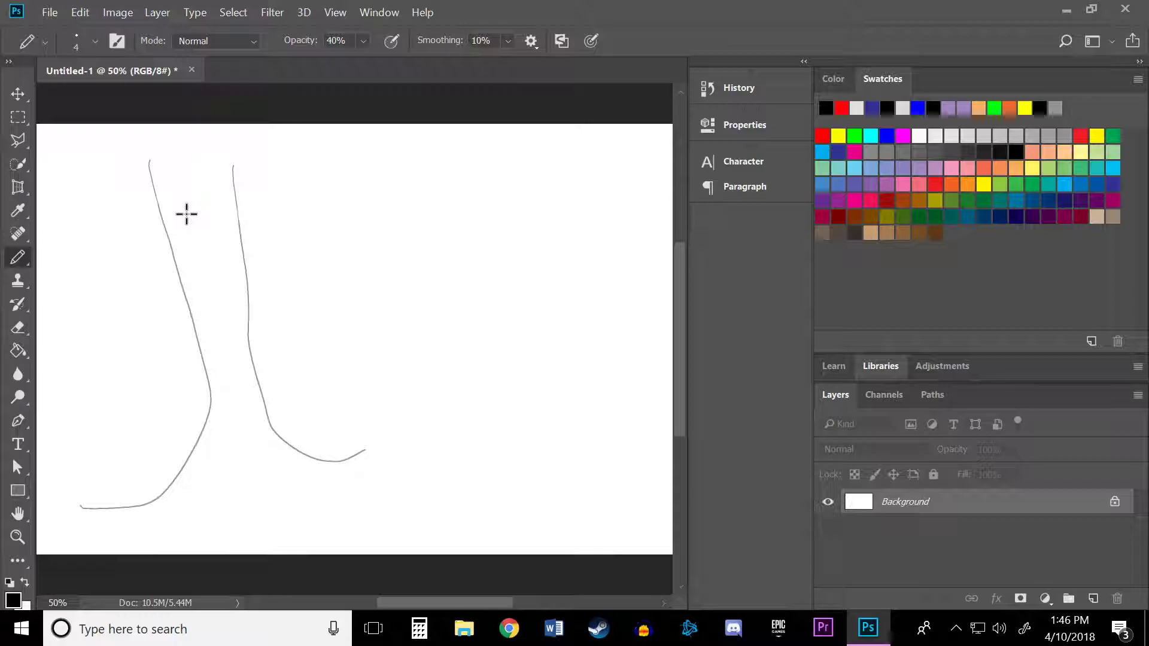
# Draw the tree's face: eye loops, two pupils, an angry eyebrow and an open mouth.
pyautogui.moveTo(175, 213)
pyautogui.mouseDown()
pyautogui.moveTo(195, 246)
pyautogui.moveTo(180, 214)
pyautogui.moveTo(231, 231)
pyautogui.moveTo(216, 210)
pyautogui.mouseUp()
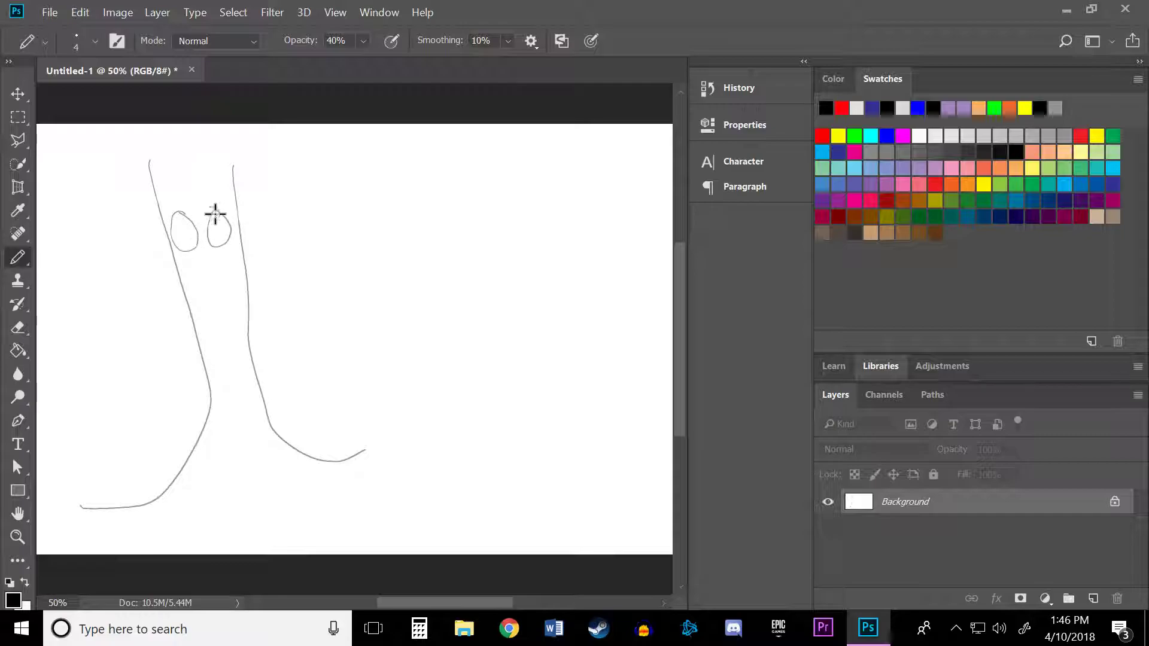
pyautogui.moveTo(217, 235); pyautogui.dragTo(219, 237)
pyautogui.moveTo(187, 240); pyautogui.dragTo(190, 244)
pyautogui.moveTo(228, 185); pyautogui.dragTo(194, 217)
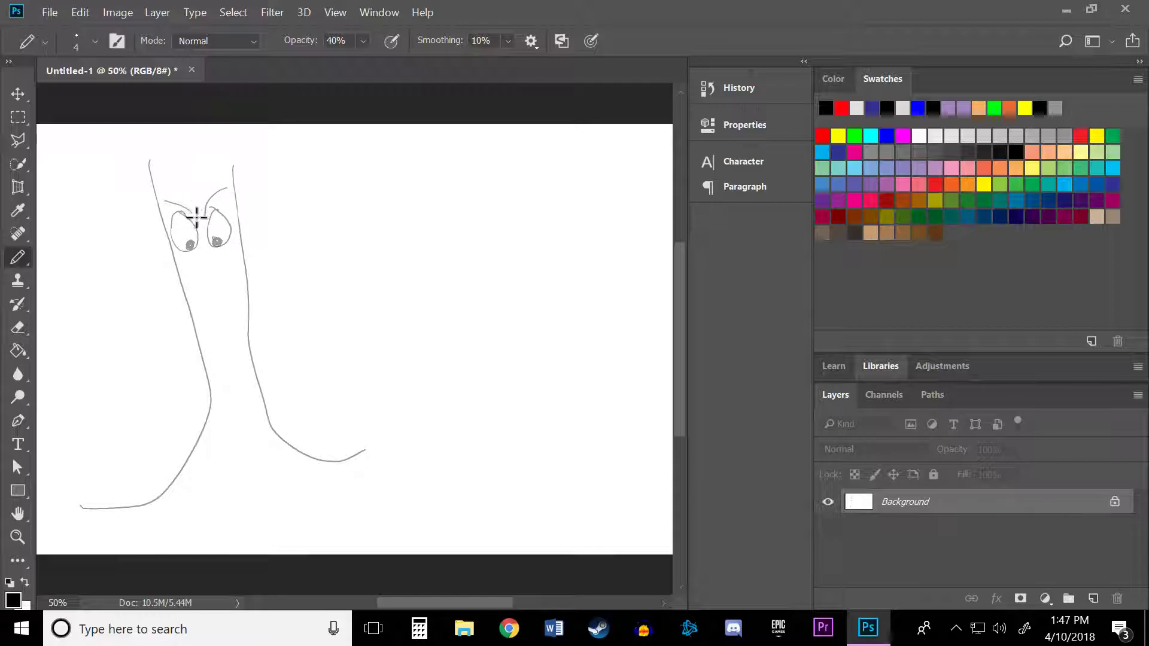
pyautogui.moveTo(207, 273); pyautogui.dragTo(268, 338)
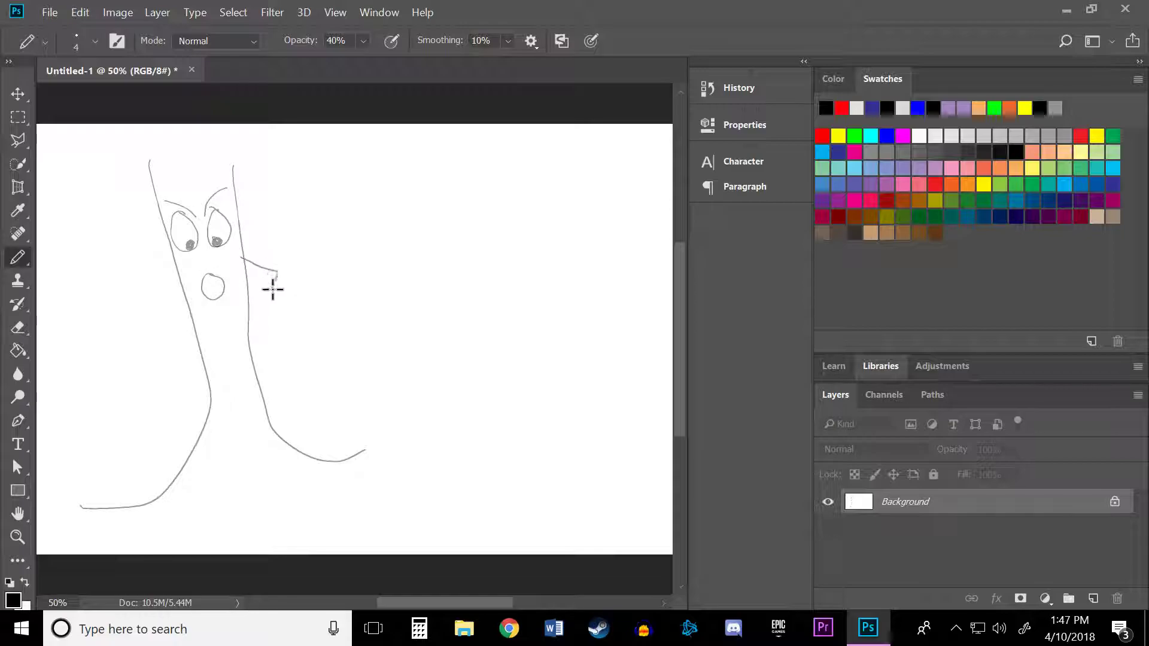
# Draw both arms bent at the hips and a slanted right eyebrow.
pyautogui.moveTo(244, 273)
pyautogui.mouseDown()
pyautogui.moveTo(264, 281)
pyautogui.moveTo(254, 334)
pyautogui.mouseUp()
pyautogui.moveTo(180, 276)
pyautogui.mouseDown()
pyautogui.moveTo(177, 341)
pyautogui.moveTo(192, 352)
pyautogui.mouseUp()
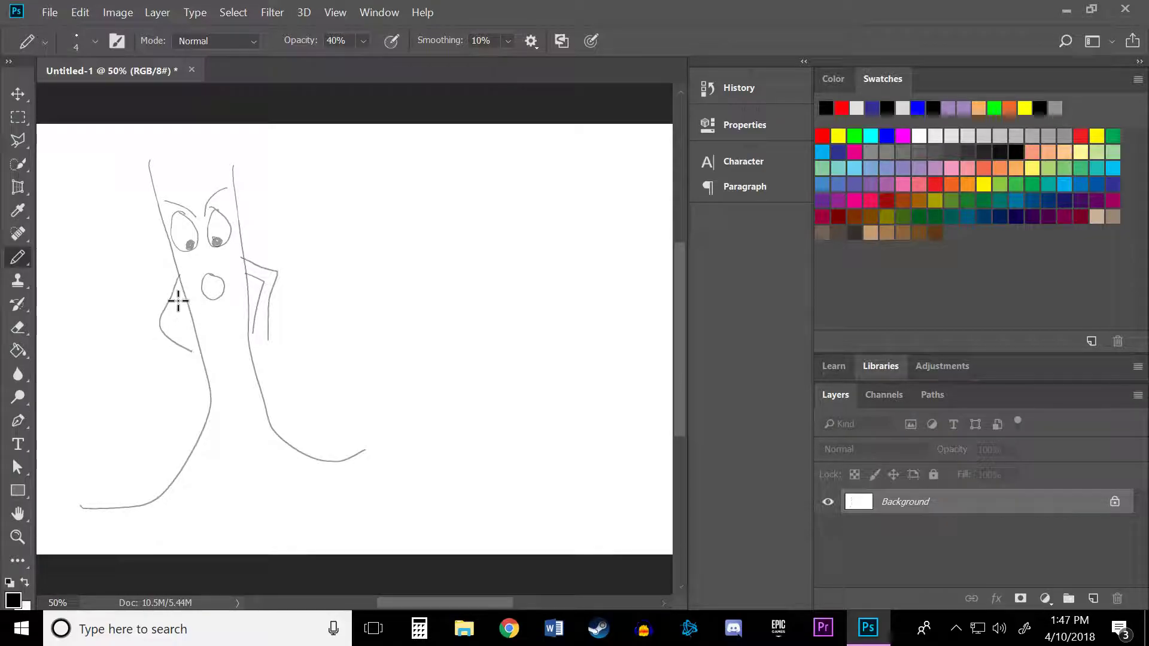
pyautogui.moveTo(184, 281)
pyautogui.mouseDown()
pyautogui.moveTo(171, 312)
pyautogui.moveTo(192, 337)
pyautogui.mouseUp()
pyautogui.moveTo(209, 212); pyautogui.dragTo(226, 188)
# Outline the head's top and scribble crossing lines for the tree's crown.
pyautogui.moveTo(233, 169)
pyautogui.mouseDown()
pyautogui.moveTo(218, 147)
pyautogui.moveTo(231, 173)
pyautogui.moveTo(225, 126)
pyautogui.mouseUp()
pyautogui.moveTo(231, 172)
pyautogui.mouseDown()
pyautogui.moveTo(252, 137)
pyautogui.moveTo(146, 162)
pyautogui.mouseUp()
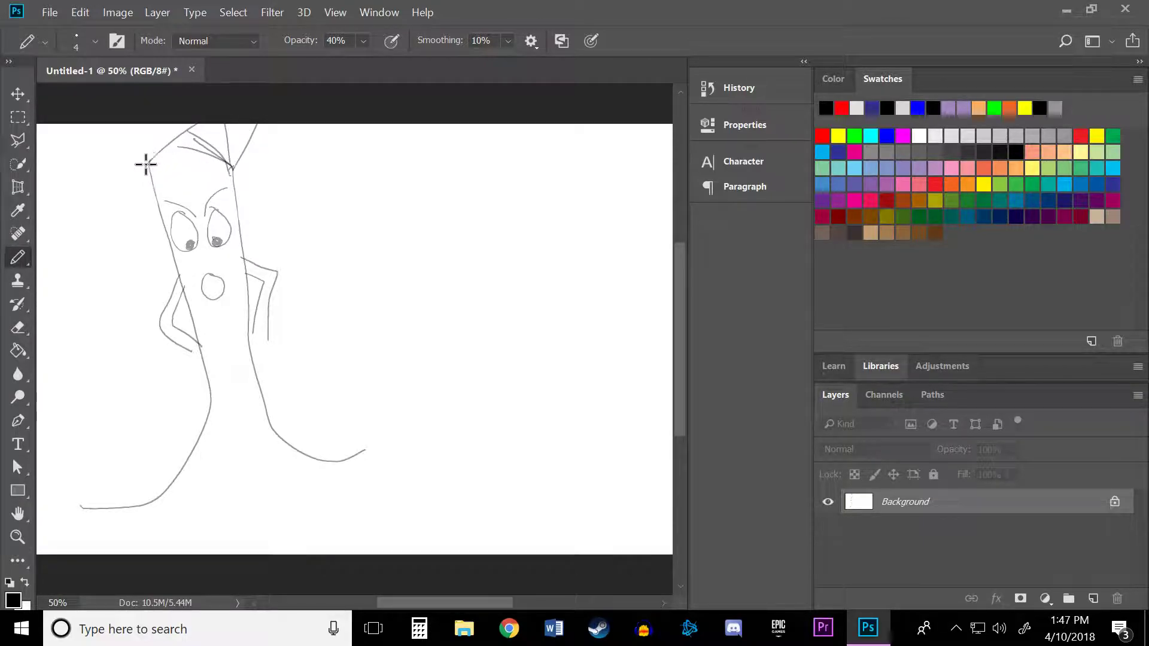
pyautogui.moveTo(150, 103); pyautogui.dragTo(147, 168)
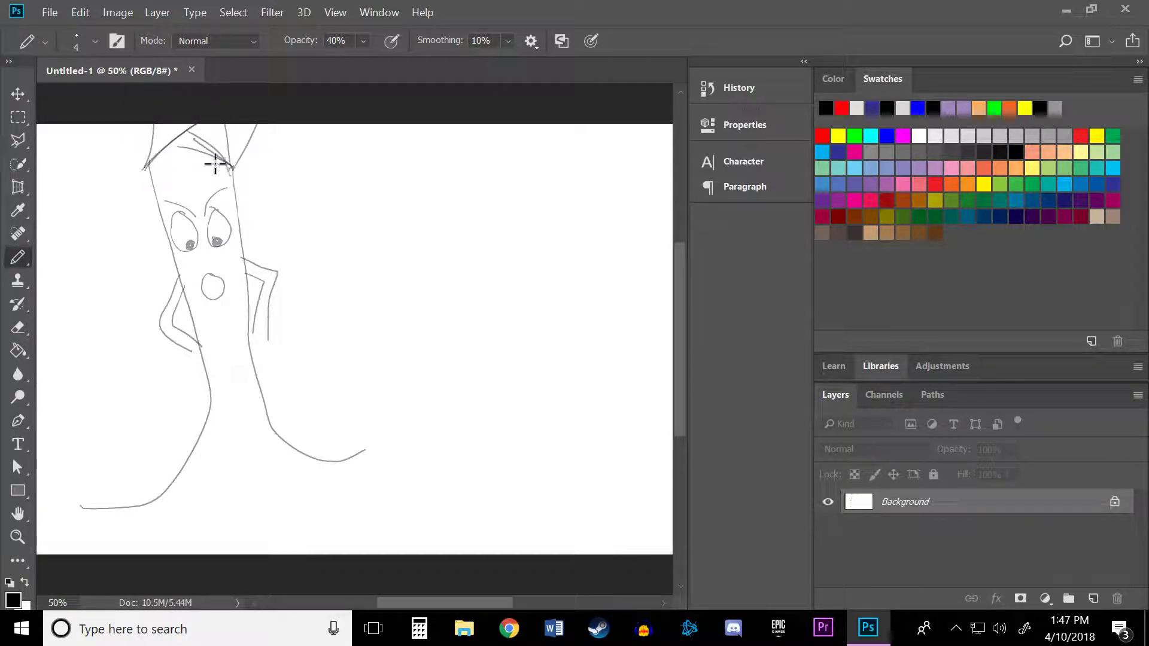
pyautogui.moveTo(215, 161); pyautogui.dragTo(139, 129)
pyautogui.moveTo(153, 171)
pyautogui.mouseDown()
pyautogui.moveTo(225, 133)
pyautogui.moveTo(232, 170)
pyautogui.mouseUp()
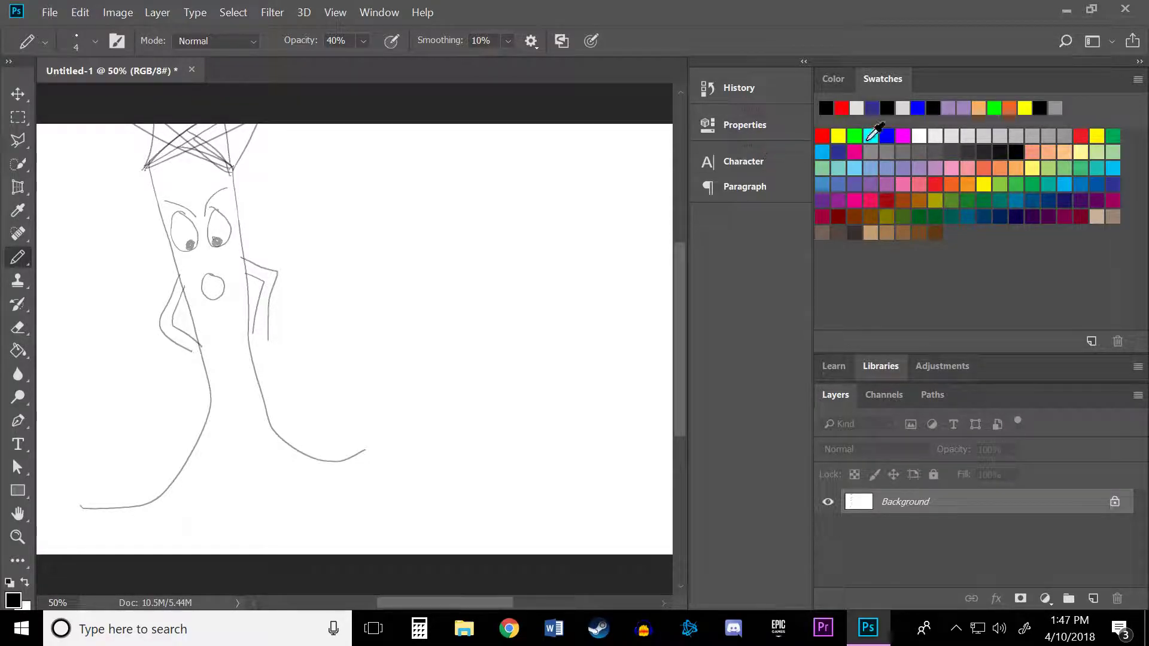
# In yellow, write the 'Today's Videos' heading and start the first bullet item.
pyautogui.click(839, 135)
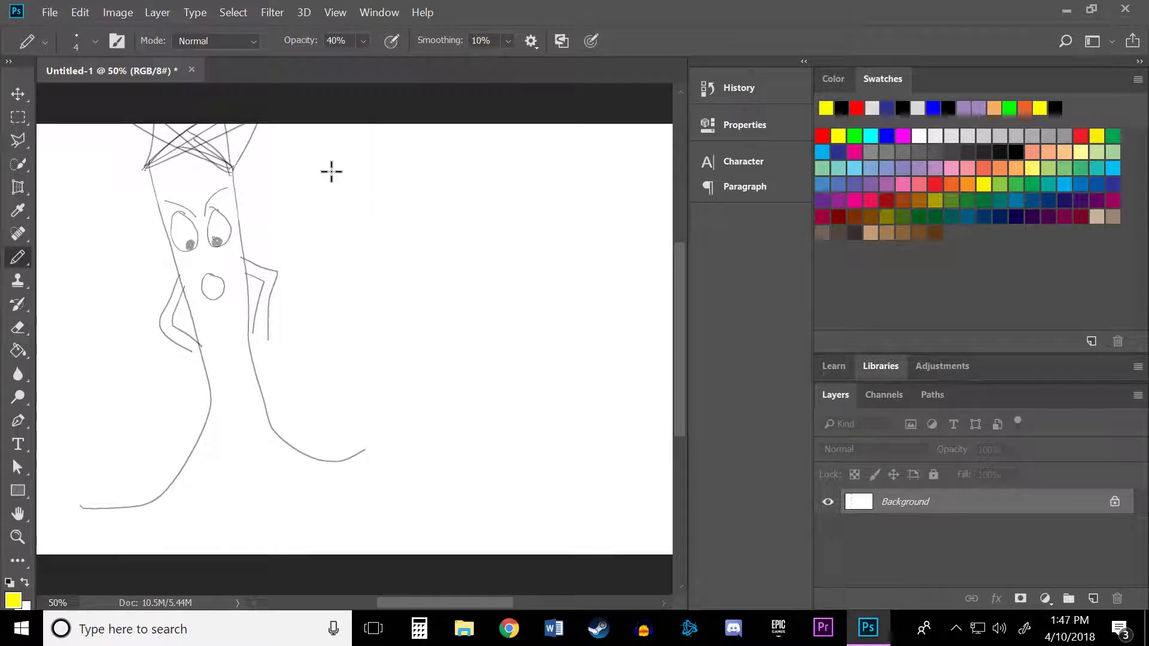
pyautogui.moveTo(329, 182)
pyautogui.mouseDown()
pyautogui.moveTo(338, 152)
pyautogui.moveTo(407, 150)
pyautogui.moveTo(423, 170)
pyautogui.moveTo(458, 168)
pyautogui.moveTo(439, 152)
pyautogui.moveTo(474, 142)
pyautogui.mouseUp()
pyautogui.moveTo(550, 154); pyautogui.dragTo(560, 154)
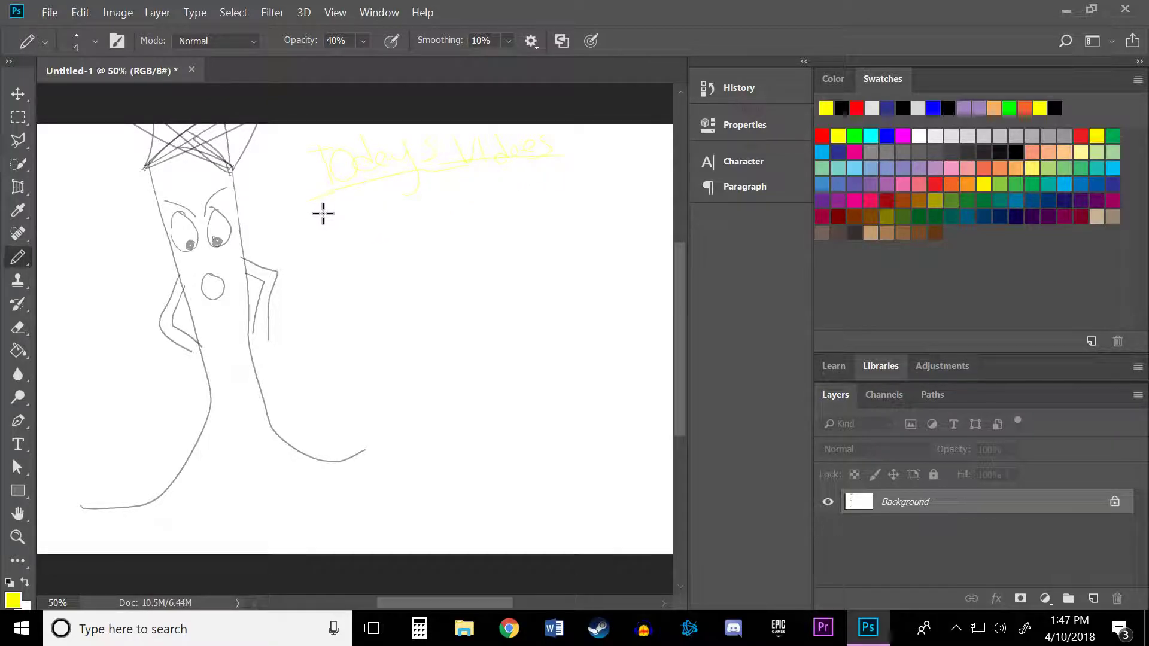
pyautogui.moveTo(322, 213)
pyautogui.mouseDown()
pyautogui.moveTo(362, 187)
pyautogui.moveTo(411, 201)
pyautogui.moveTo(539, 158)
pyautogui.moveTo(551, 201)
pyautogui.moveTo(556, 185)
pyautogui.moveTo(609, 192)
pyautogui.mouseUp()
# Write 'DK2', add underlines and strokes, undo one stroke, and draw an oval around DK2.
pyautogui.moveTo(375, 235)
pyautogui.mouseDown()
pyautogui.moveTo(403, 248)
pyautogui.moveTo(431, 231)
pyautogui.moveTo(437, 259)
pyautogui.mouseUp()
pyautogui.moveTo(662, 247); pyautogui.dragTo(653, 233)
pyautogui.moveTo(612, 161); pyautogui.dragTo(569, 246)
pyautogui.hotkey('ctrl', 'z')
pyautogui.moveTo(347, 289); pyautogui.dragTo(462, 304)
pyautogui.moveTo(603, 262); pyautogui.dragTo(585, 255)
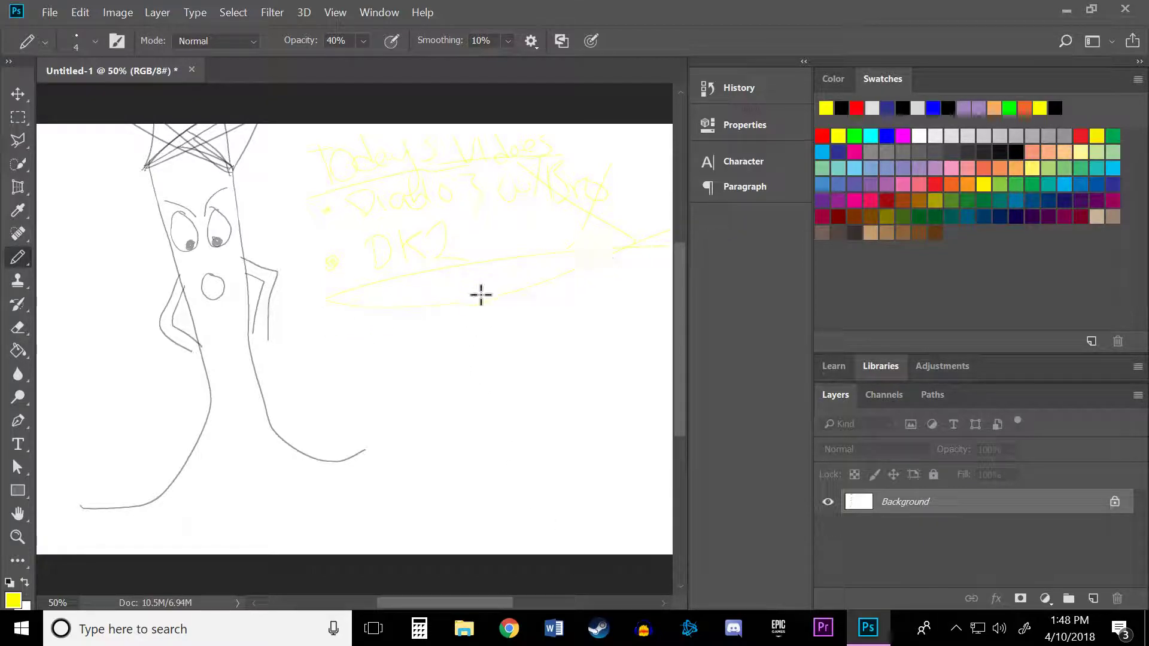
pyautogui.moveTo(362, 302); pyautogui.dragTo(421, 271)
pyautogui.moveTo(454, 193); pyautogui.dragTo(364, 228)
# Finish the oval, erase the whole yellow list, and return to the Pencil.
pyautogui.moveTo(437, 404); pyautogui.dragTo(436, 431)
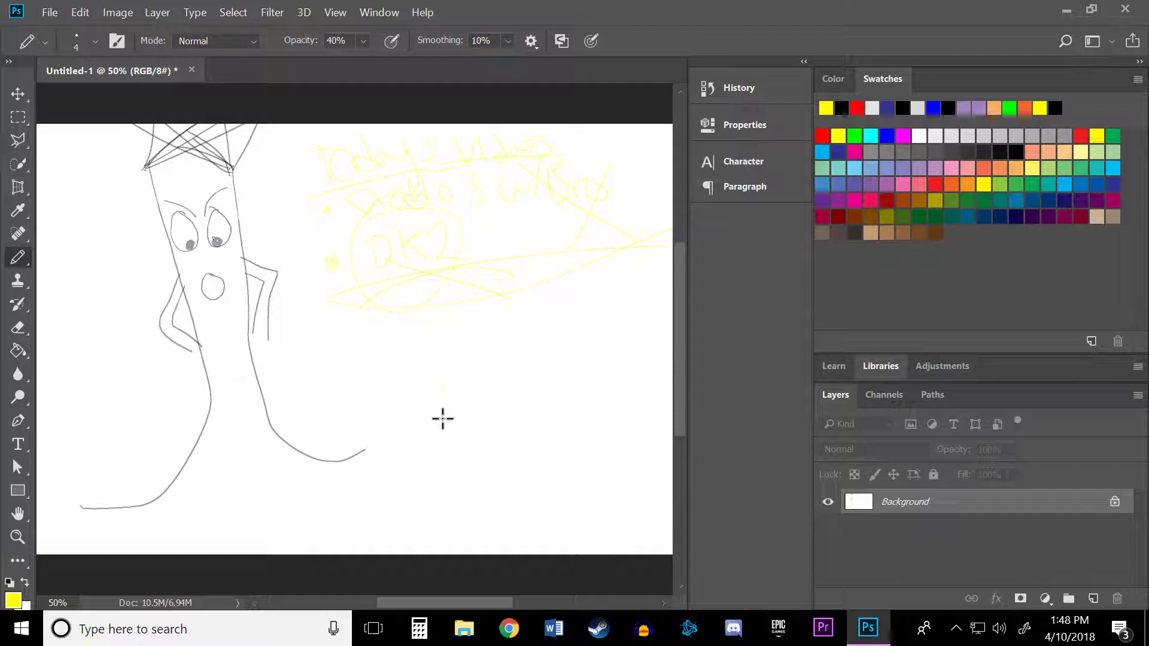
pyautogui.click(18, 327)
pyautogui.moveTo(516, 287)
pyautogui.mouseDown()
pyautogui.moveTo(421, 305)
pyautogui.moveTo(470, 290)
pyautogui.moveTo(318, 257)
pyautogui.moveTo(303, 147)
pyautogui.moveTo(353, 218)
pyautogui.moveTo(592, 182)
pyautogui.moveTo(646, 237)
pyautogui.moveTo(443, 261)
pyautogui.moveTo(448, 345)
pyautogui.mouseUp()
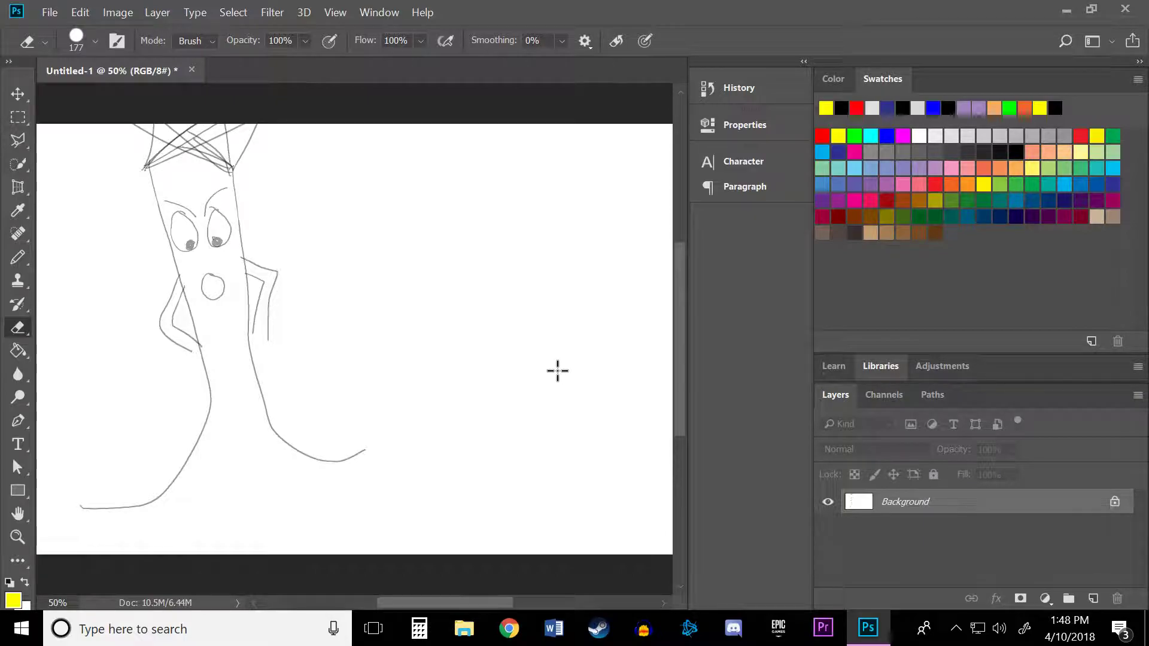
pyautogui.click(18, 257)
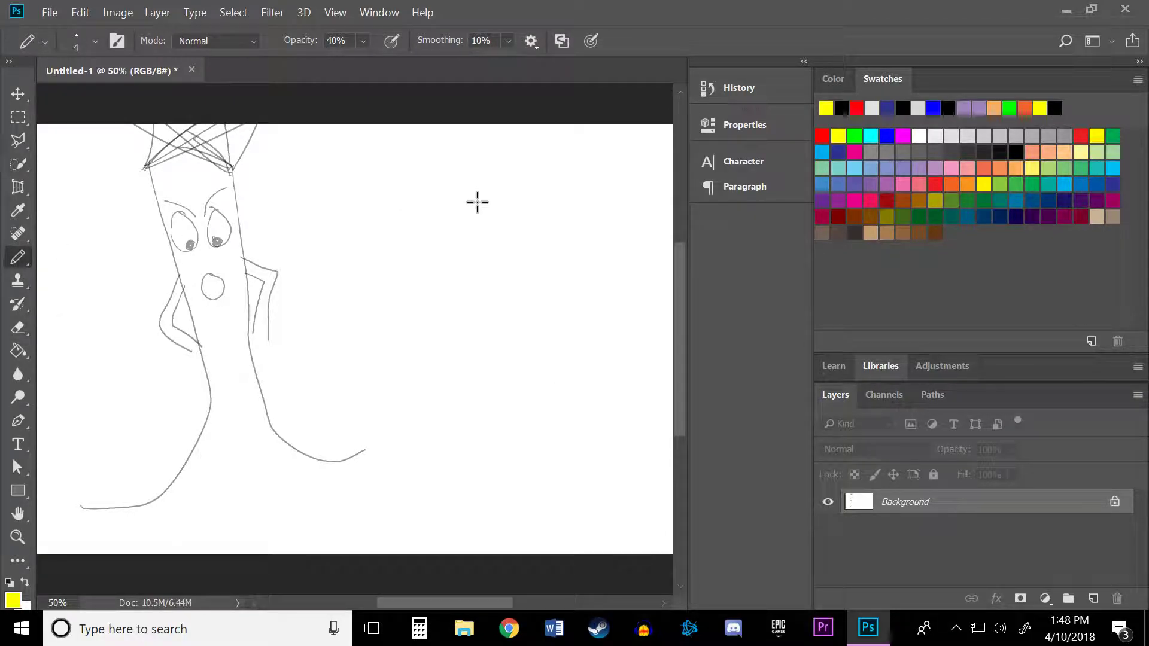
pyautogui.click(951, 184)
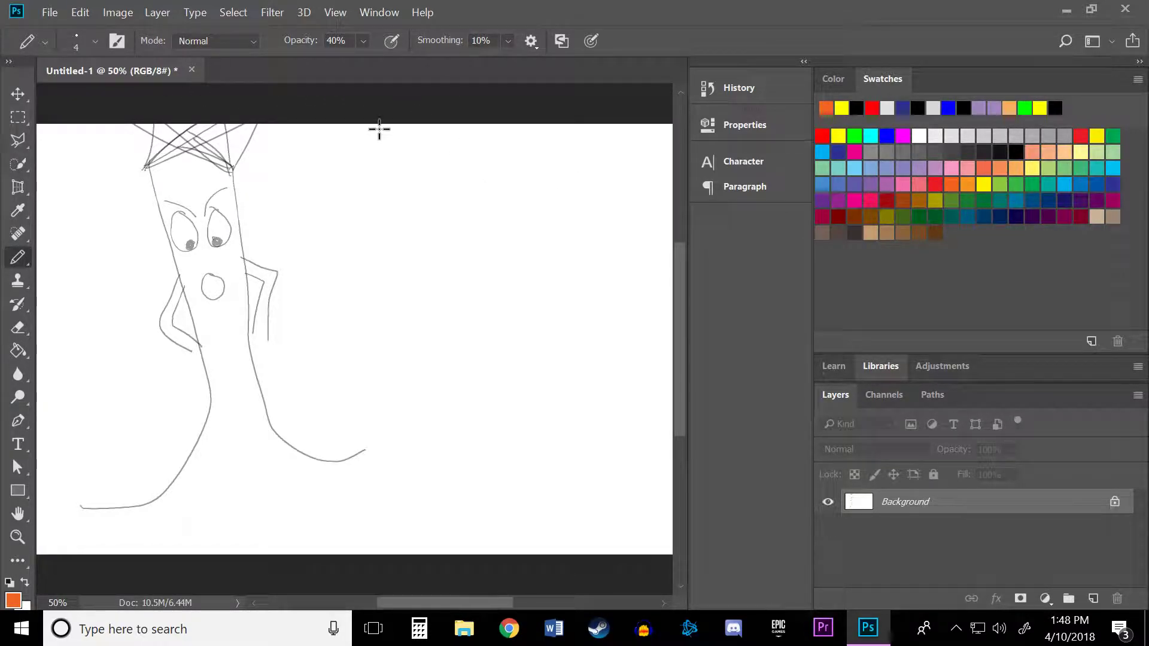
pyautogui.moveTo(379, 128)
pyautogui.mouseDown()
pyautogui.moveTo(392, 157)
pyautogui.moveTo(472, 154)
pyautogui.moveTo(488, 171)
pyautogui.mouseUp()
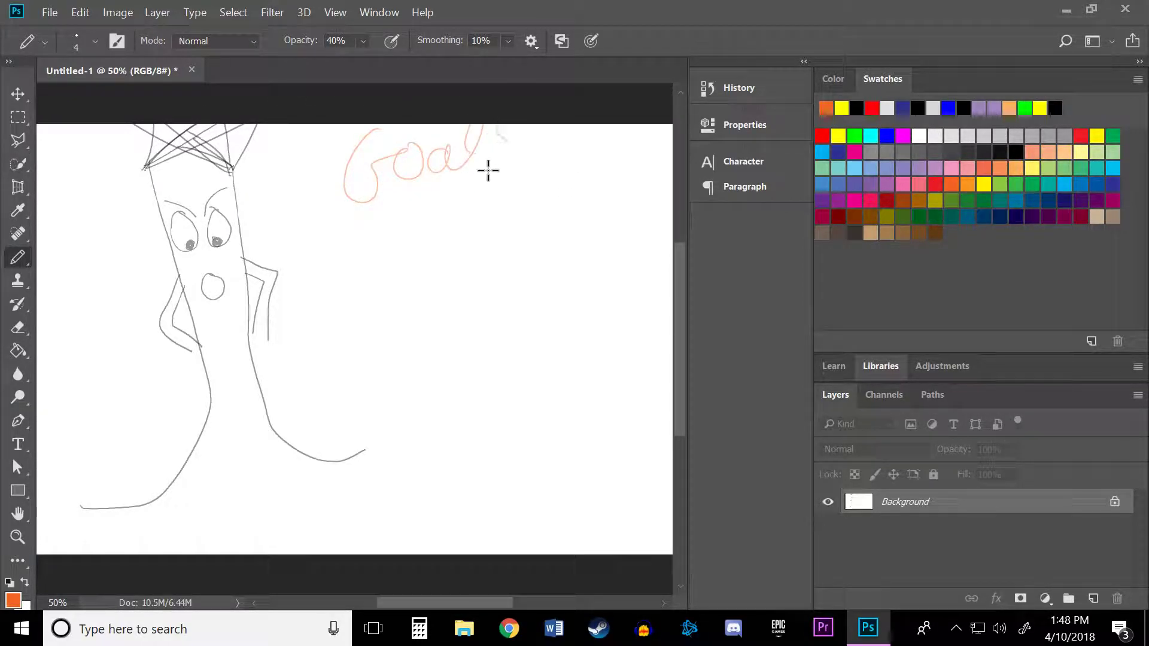
pyautogui.moveTo(344, 203); pyautogui.dragTo(508, 163)
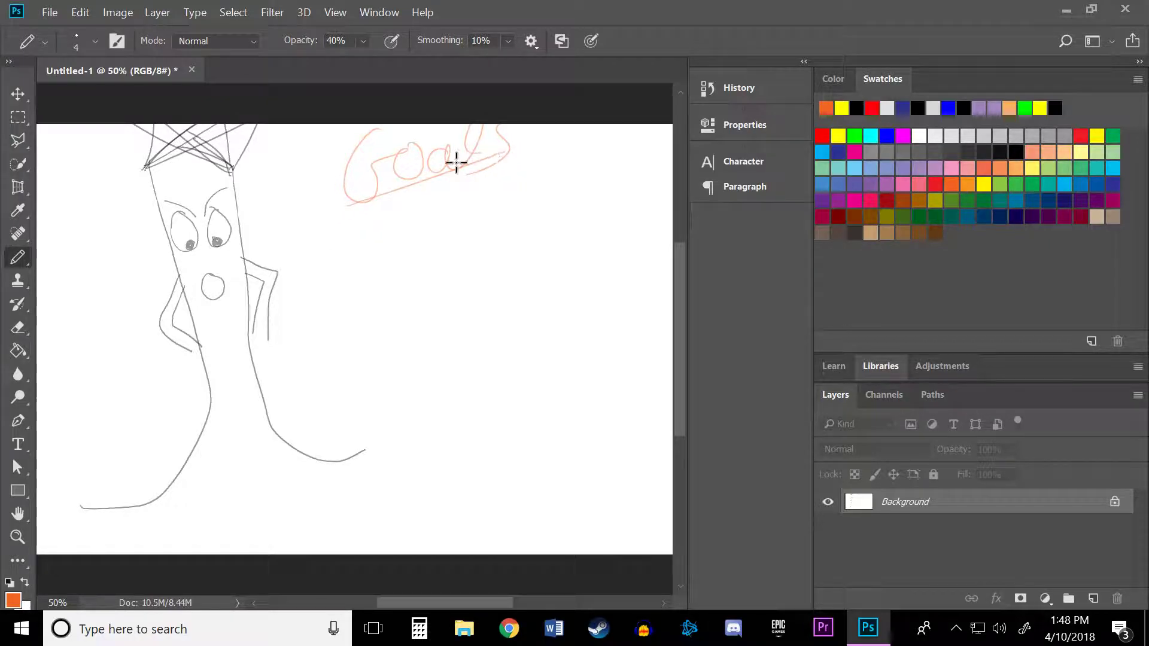
pyautogui.moveTo(353, 205)
pyautogui.mouseDown()
pyautogui.moveTo(380, 288)
pyautogui.moveTo(356, 199)
pyautogui.mouseUp()
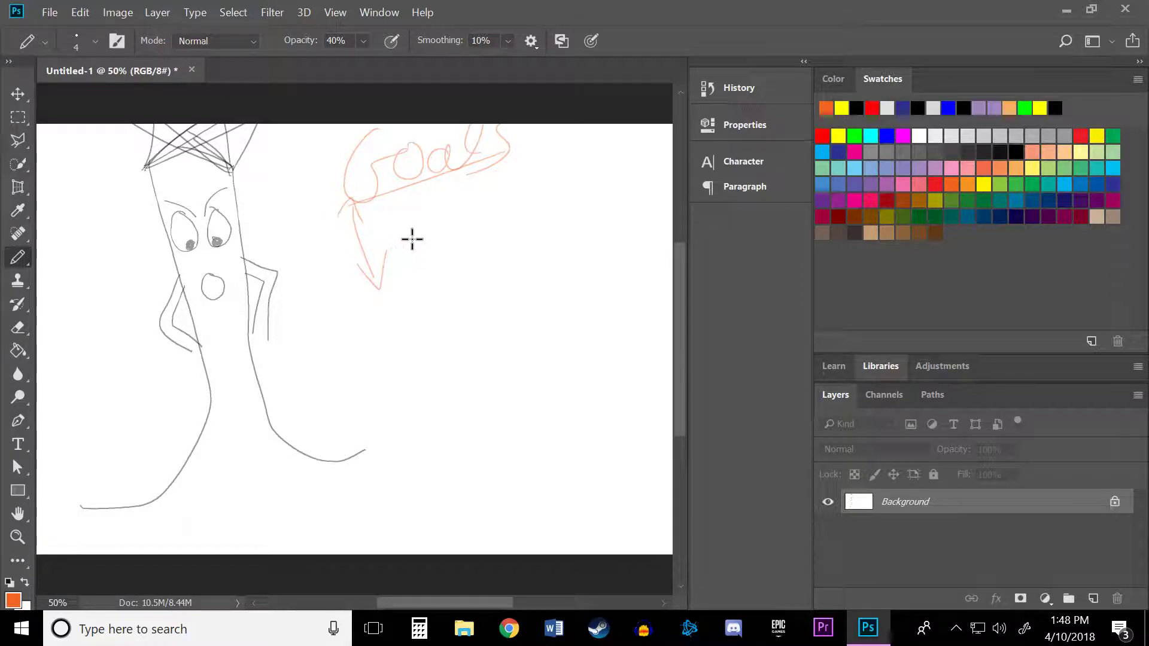
pyautogui.moveTo(388, 253); pyautogui.dragTo(379, 287)
pyautogui.moveTo(379, 232); pyautogui.dragTo(446, 227)
pyautogui.moveTo(467, 194)
pyautogui.mouseDown()
pyautogui.moveTo(454, 215)
pyautogui.moveTo(488, 200)
pyautogui.mouseUp()
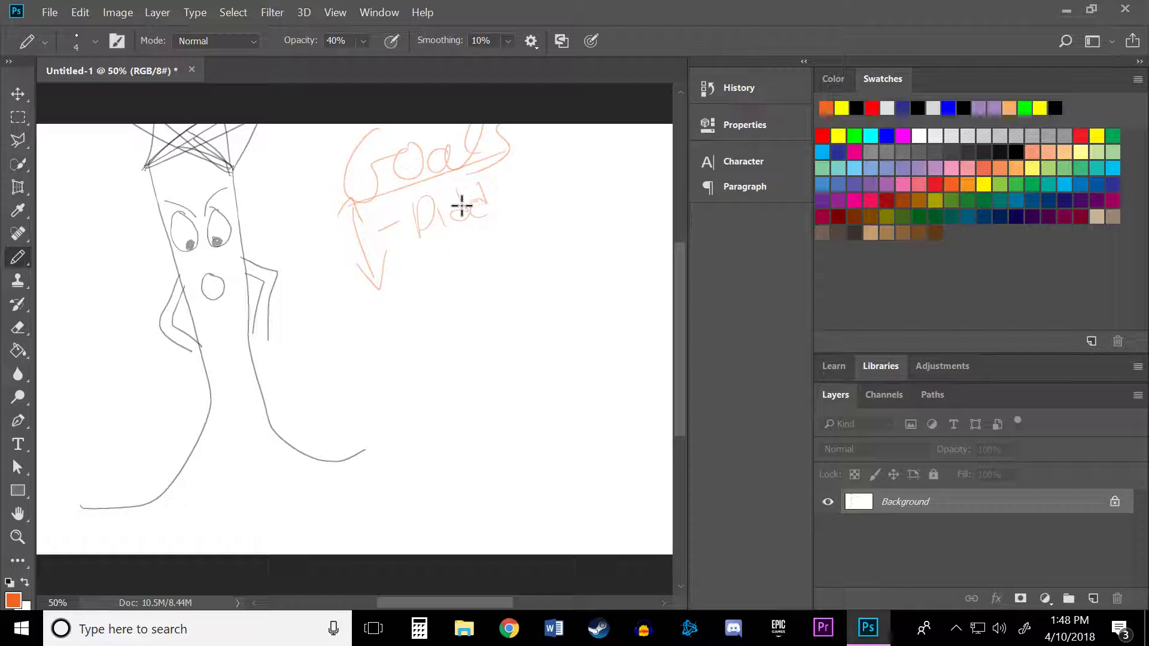
pyautogui.click(17, 327)
pyautogui.moveTo(505, 212)
pyautogui.mouseDown()
pyautogui.moveTo(457, 200)
pyautogui.moveTo(410, 217)
pyautogui.mouseUp()
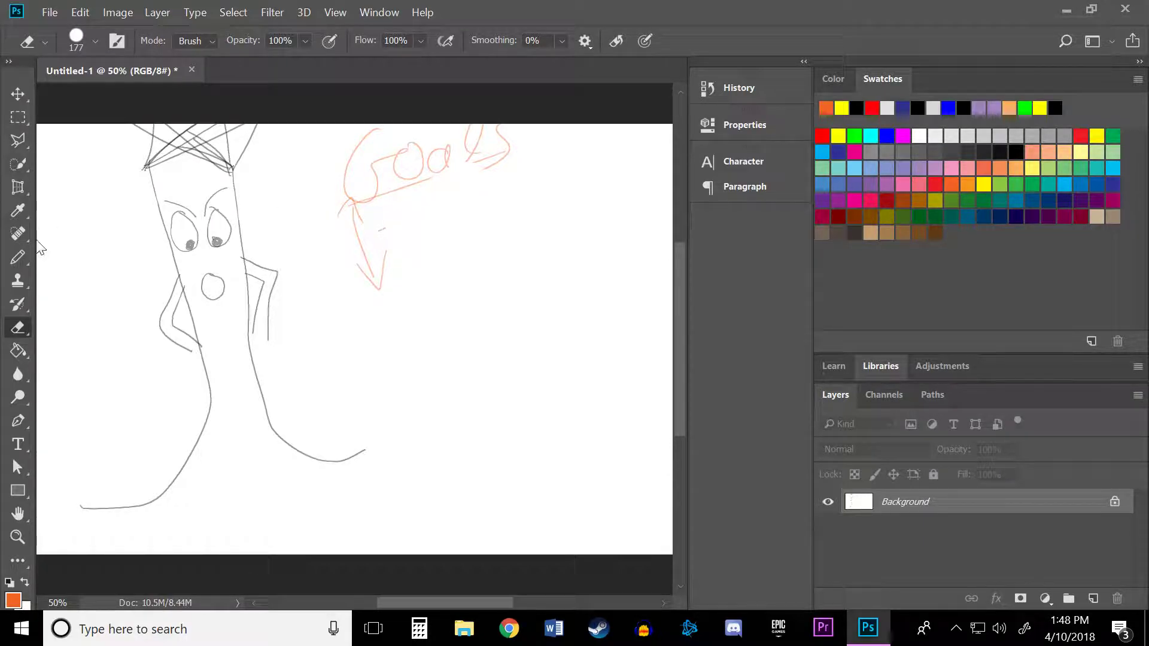
pyautogui.click(18, 258)
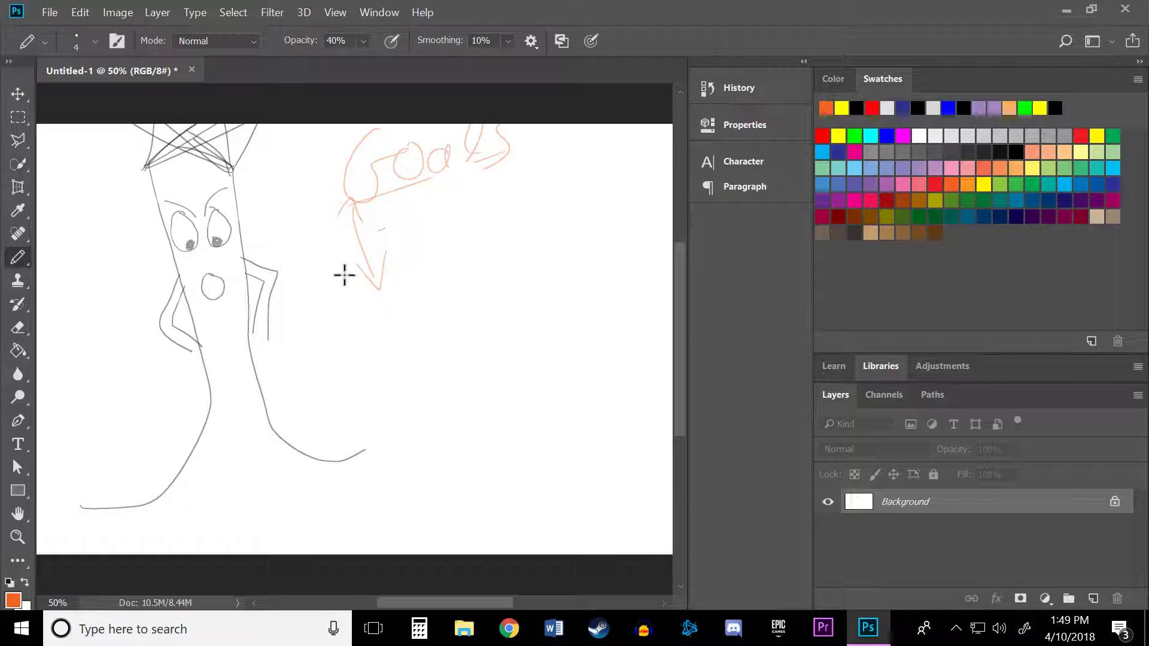
pyautogui.moveTo(356, 316); pyautogui.dragTo(607, 266)
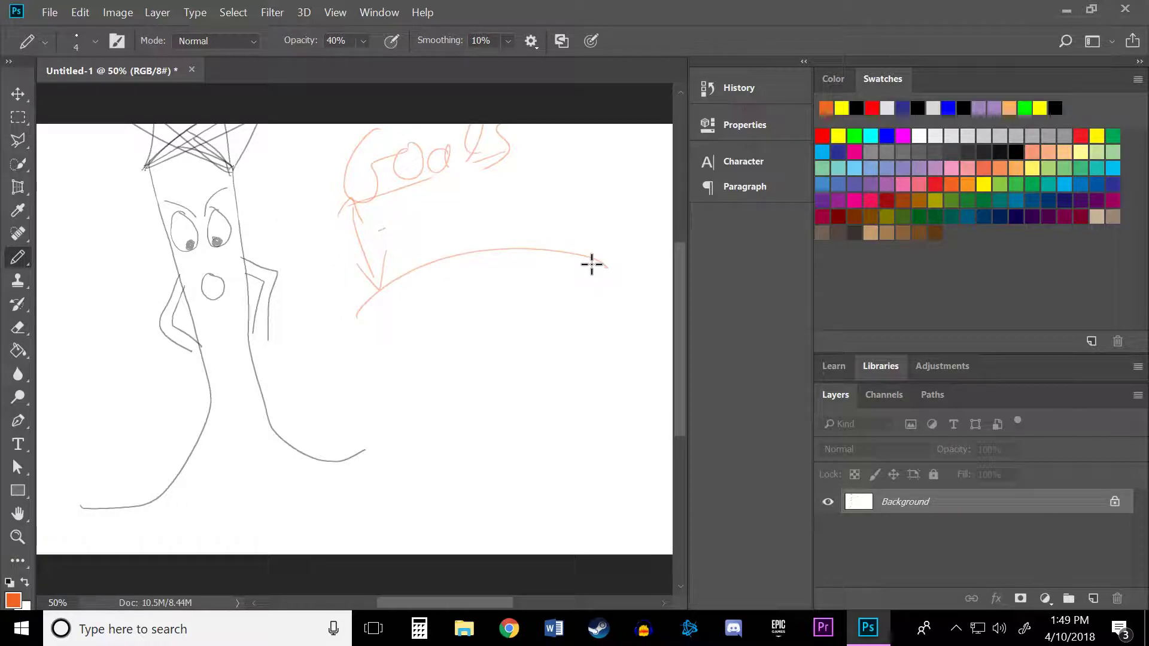
pyautogui.click(18, 328)
pyautogui.moveTo(619, 275); pyautogui.dragTo(357, 275)
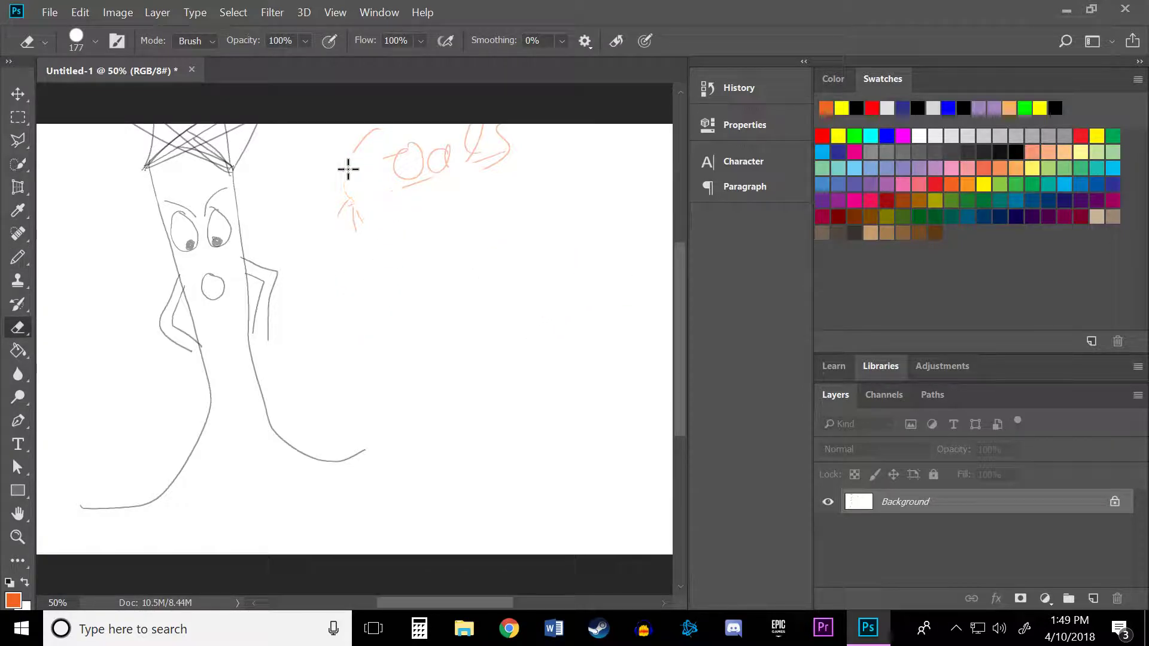
pyautogui.moveTo(348, 169)
pyautogui.mouseDown()
pyautogui.moveTo(495, 149)
pyautogui.moveTo(369, 188)
pyautogui.moveTo(244, 192)
pyautogui.mouseUp()
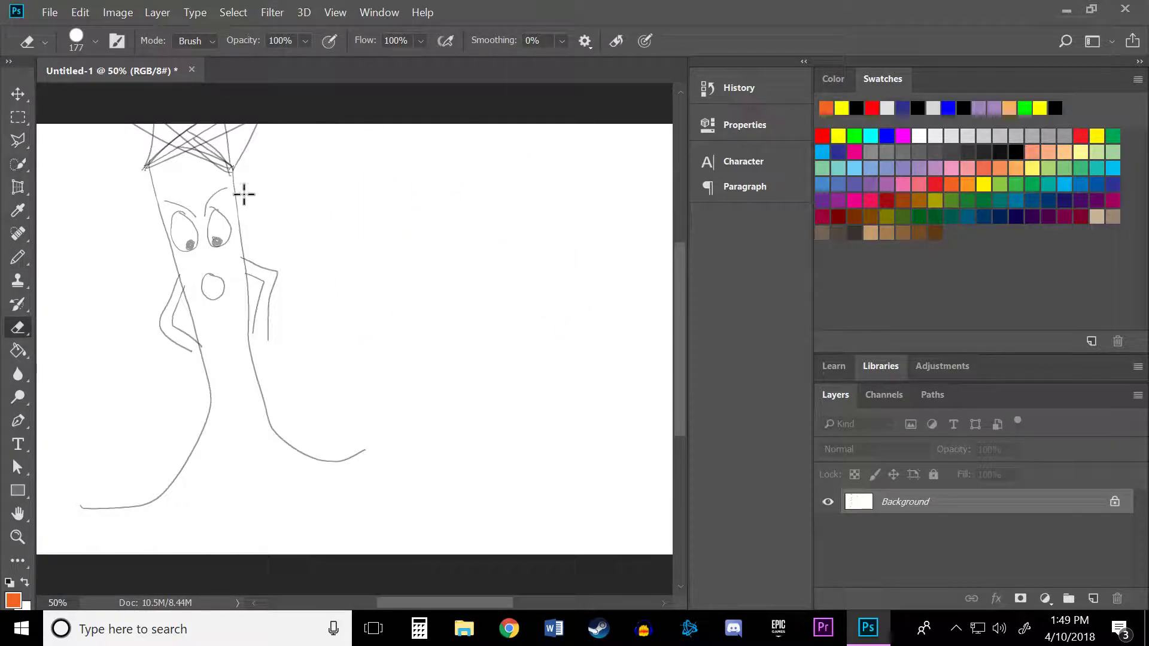
# With the Pencil in red, write the first bullet item and a 'DK2' bullet.
pyautogui.click(18, 257)
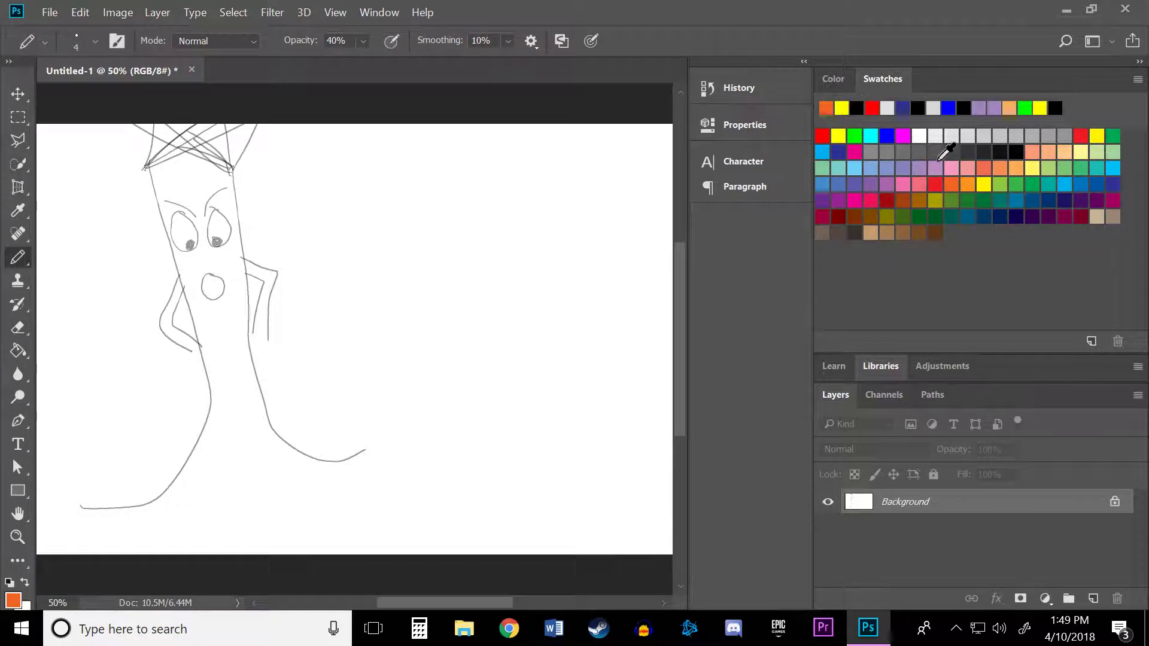
pyautogui.click(822, 136)
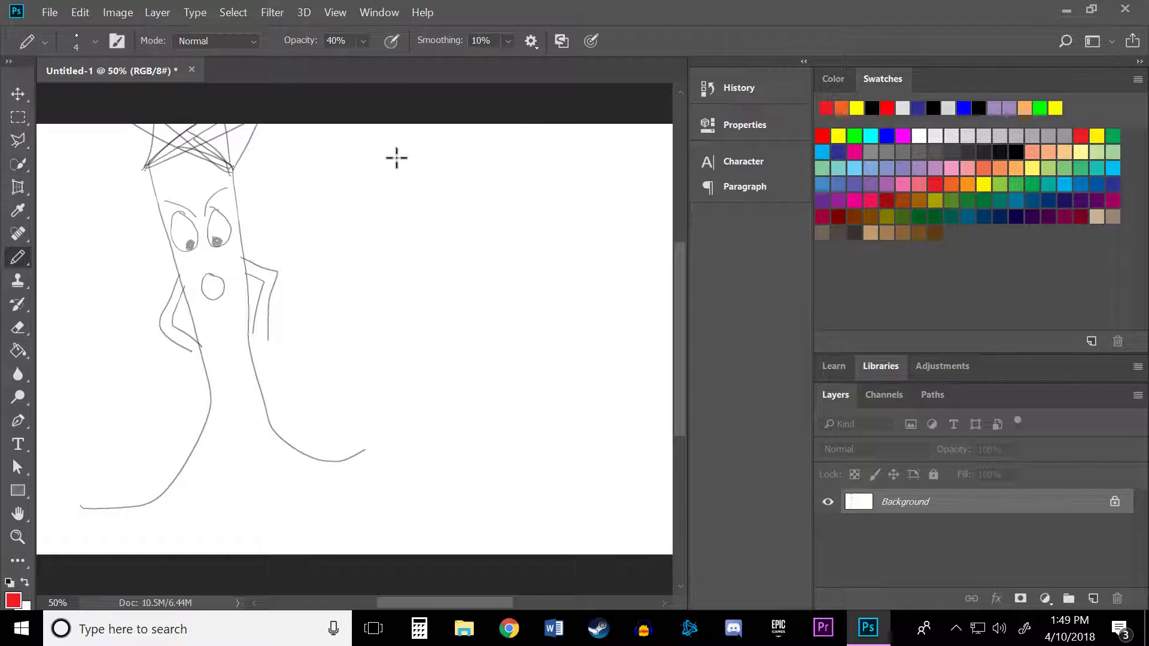
pyautogui.moveTo(344, 172)
pyautogui.mouseDown()
pyautogui.moveTo(386, 155)
pyautogui.moveTo(395, 185)
pyautogui.moveTo(550, 164)
pyautogui.moveTo(574, 180)
pyautogui.moveTo(582, 217)
pyautogui.mouseUp()
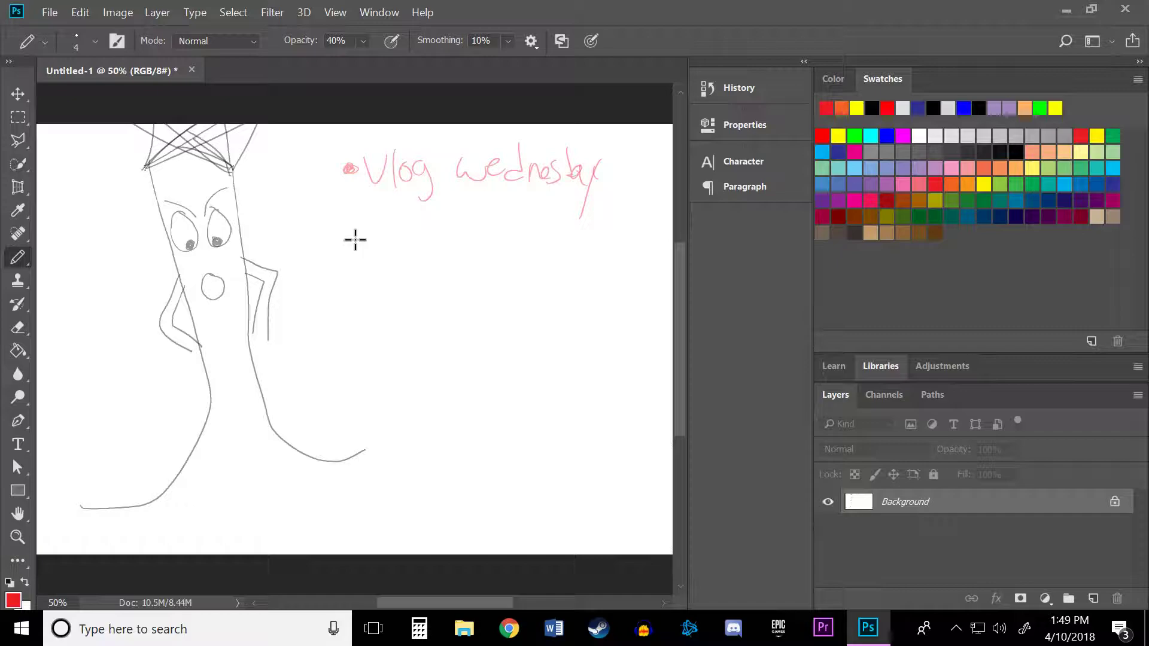
pyautogui.click(352, 241)
pyautogui.moveTo(367, 223)
pyautogui.mouseDown()
pyautogui.moveTo(366, 251)
pyautogui.moveTo(429, 251)
pyautogui.mouseUp()
# Add an underlined 'Diablo 3' bullet and circle the three listed items.
pyautogui.click(353, 286)
pyautogui.moveTo(374, 274)
pyautogui.mouseDown()
pyautogui.moveTo(377, 308)
pyautogui.moveTo(406, 305)
pyautogui.mouseUp()
pyautogui.moveTo(421, 295)
pyautogui.mouseDown()
pyautogui.moveTo(423, 305)
pyautogui.moveTo(468, 285)
pyautogui.moveTo(474, 310)
pyautogui.mouseUp()
pyautogui.moveTo(377, 324); pyautogui.dragTo(547, 308)
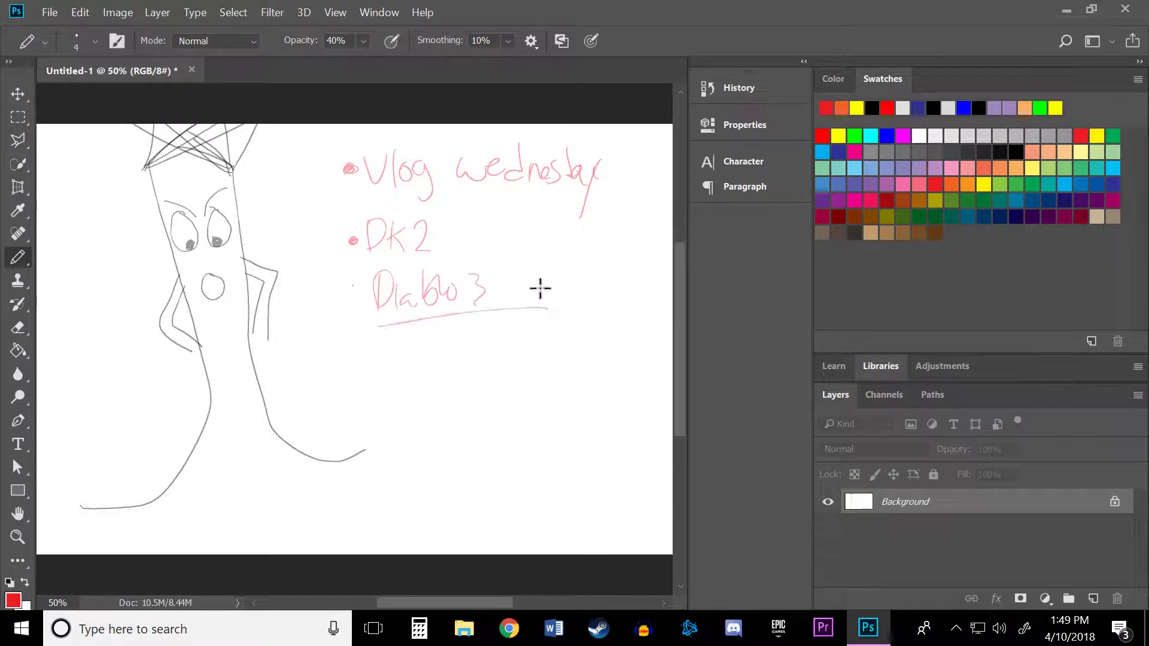
pyautogui.moveTo(572, 151)
pyautogui.mouseDown()
pyautogui.moveTo(570, 170)
pyautogui.moveTo(422, 146)
pyautogui.mouseUp()
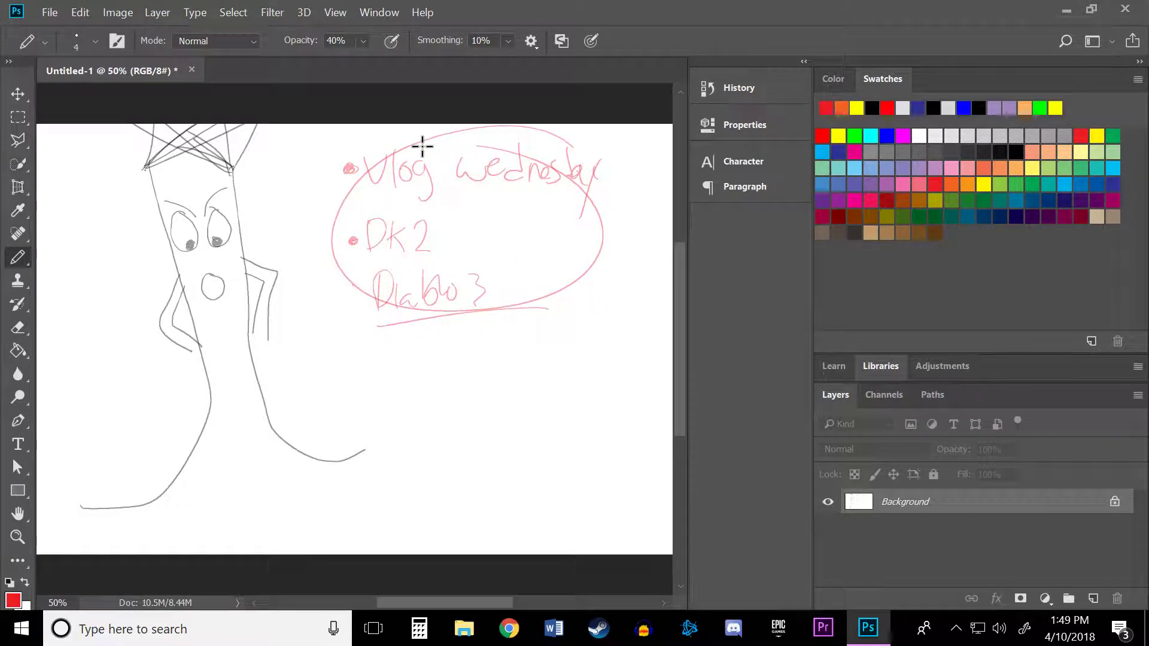
# Add another bullet item below the list with an arrow pointing down.
pyautogui.click(353, 370)
pyautogui.moveTo(367, 357)
pyautogui.mouseDown()
pyautogui.moveTo(369, 383)
pyautogui.moveTo(395, 366)
pyautogui.moveTo(435, 372)
pyautogui.moveTo(469, 341)
pyautogui.moveTo(515, 356)
pyautogui.moveTo(535, 380)
pyautogui.moveTo(542, 370)
pyautogui.mouseUp()
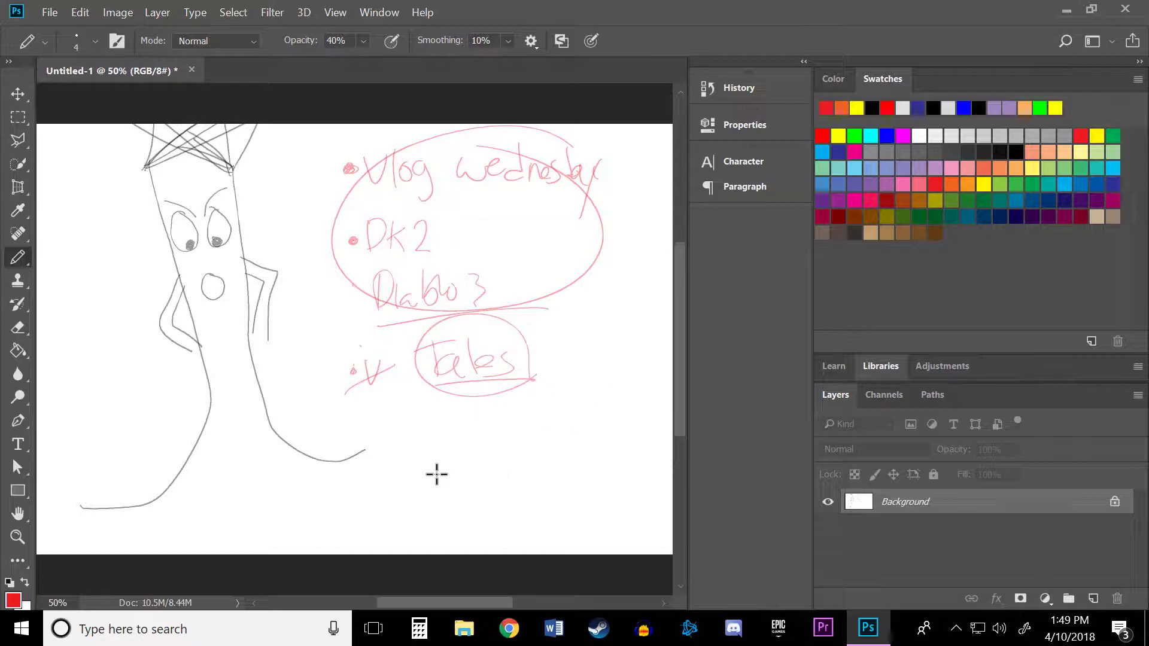
pyautogui.moveTo(461, 395); pyautogui.dragTo(461, 430)
pyautogui.moveTo(434, 426); pyautogui.dragTo(468, 433)
# Write an underlined 'Thursday' and a long line, then erase all the notes.
pyautogui.moveTo(392, 464); pyautogui.dragTo(392, 503)
pyautogui.moveTo(378, 468)
pyautogui.mouseDown()
pyautogui.moveTo(418, 460)
pyautogui.moveTo(422, 501)
pyautogui.moveTo(487, 454)
pyautogui.moveTo(529, 484)
pyautogui.mouseUp()
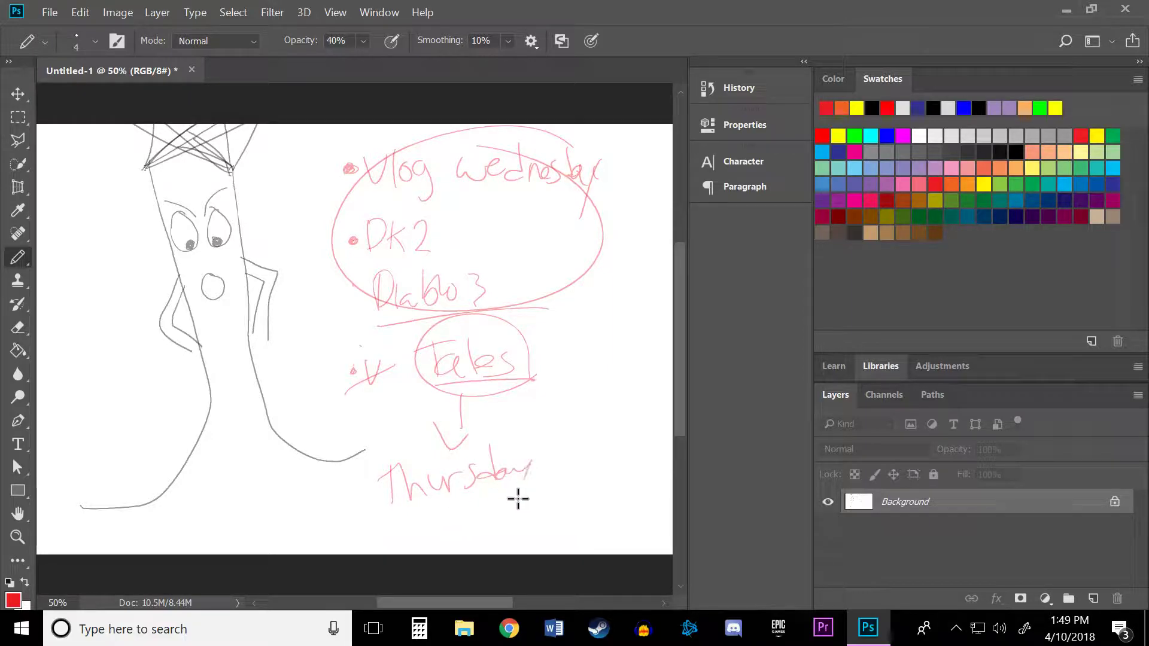
pyautogui.moveTo(355, 521); pyautogui.dragTo(537, 494)
pyautogui.moveTo(550, 125); pyautogui.dragTo(512, 493)
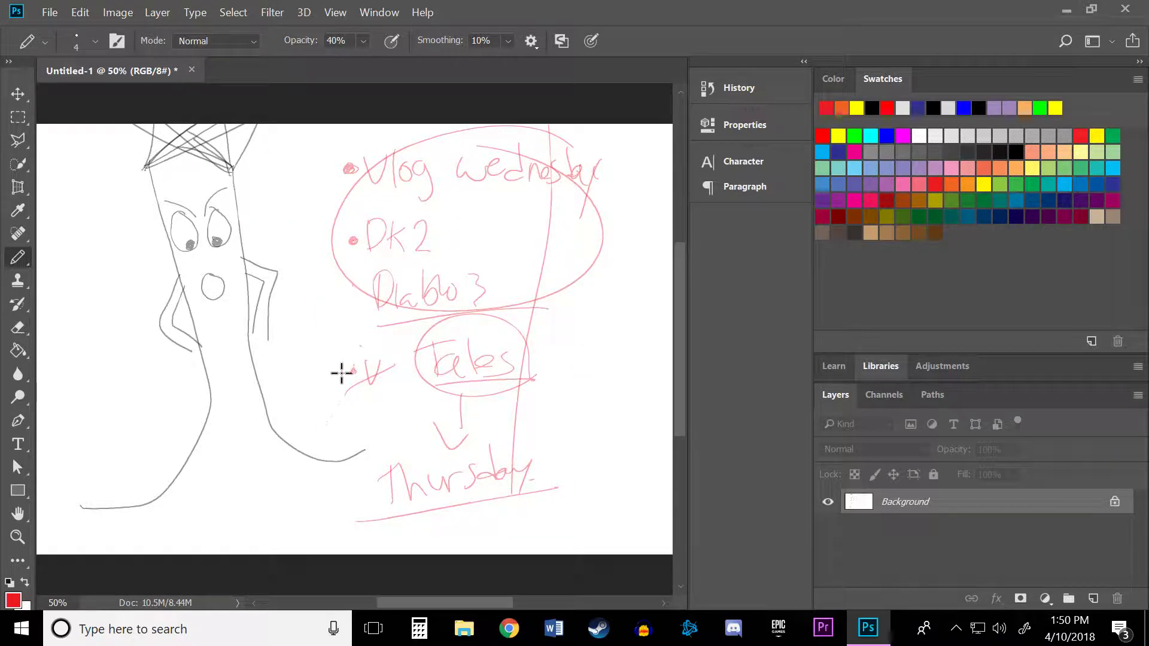
pyautogui.click(17, 328)
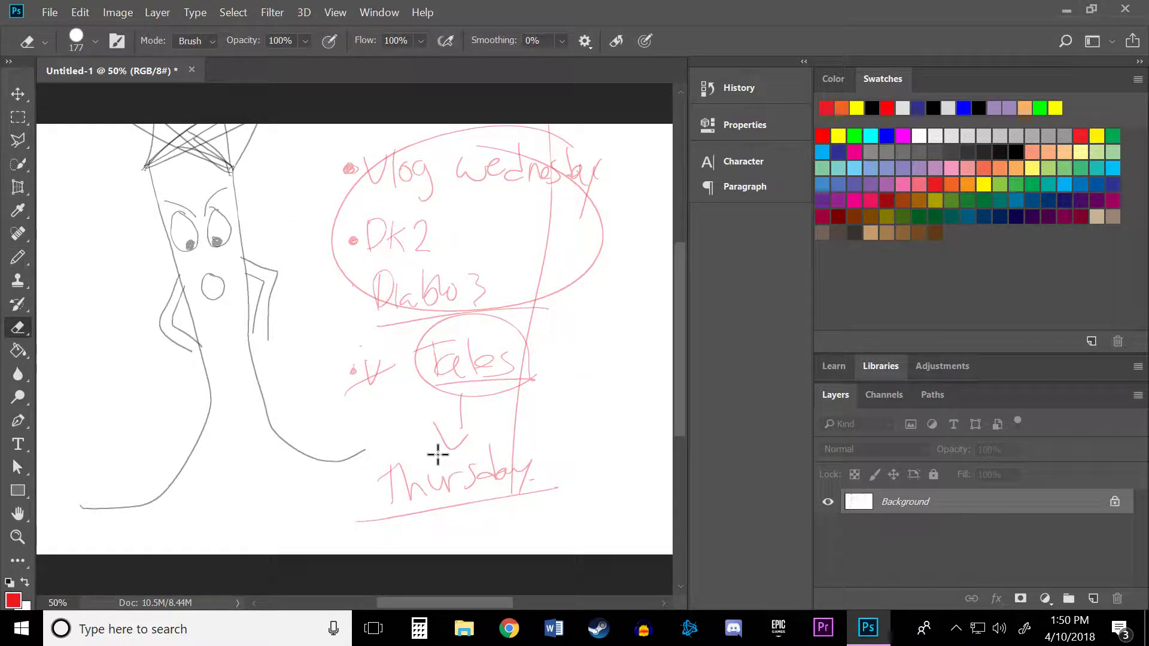
pyautogui.moveTo(443, 509)
pyautogui.mouseDown()
pyautogui.moveTo(359, 505)
pyautogui.moveTo(426, 488)
pyautogui.moveTo(619, 497)
pyautogui.moveTo(495, 455)
pyautogui.moveTo(526, 403)
pyautogui.moveTo(533, 351)
pyautogui.moveTo(459, 428)
pyautogui.moveTo(433, 288)
pyautogui.moveTo(589, 249)
pyautogui.moveTo(475, 129)
pyautogui.moveTo(341, 160)
pyautogui.moveTo(414, 258)
pyautogui.moveTo(385, 224)
pyautogui.moveTo(544, 174)
pyautogui.moveTo(577, 293)
pyautogui.moveTo(444, 170)
pyautogui.mouseUp()
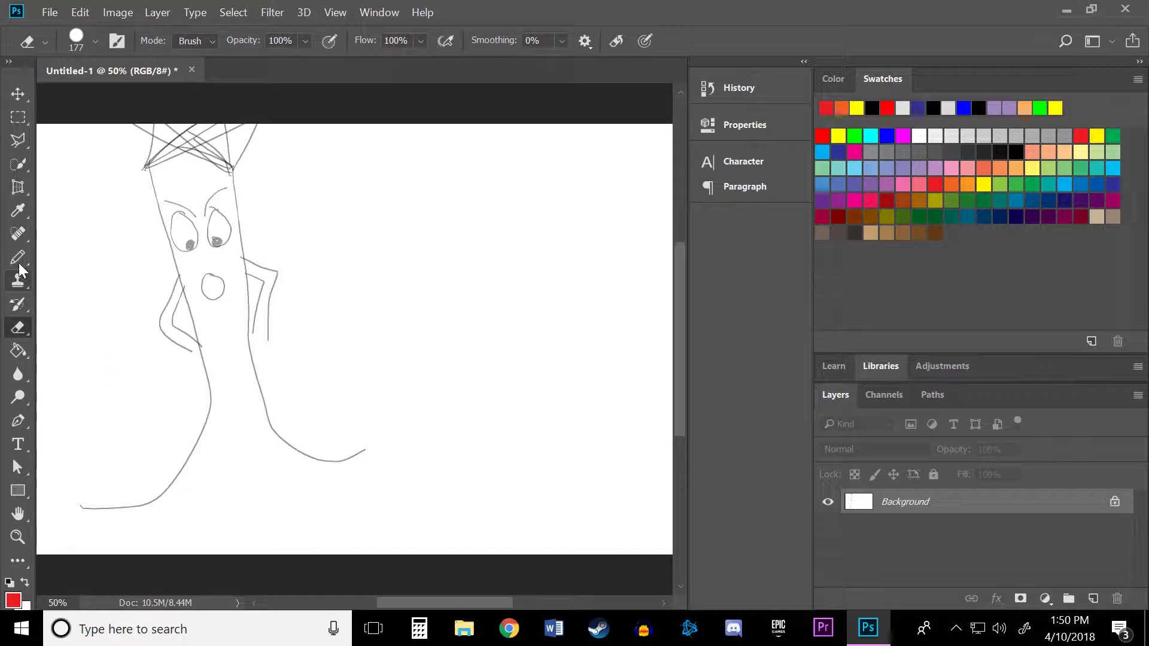
# With the Brush in dark blue, paint a small creature's head, eye and ear.
pyautogui.moveTo(19, 258); pyautogui.dragTo(81, 256)
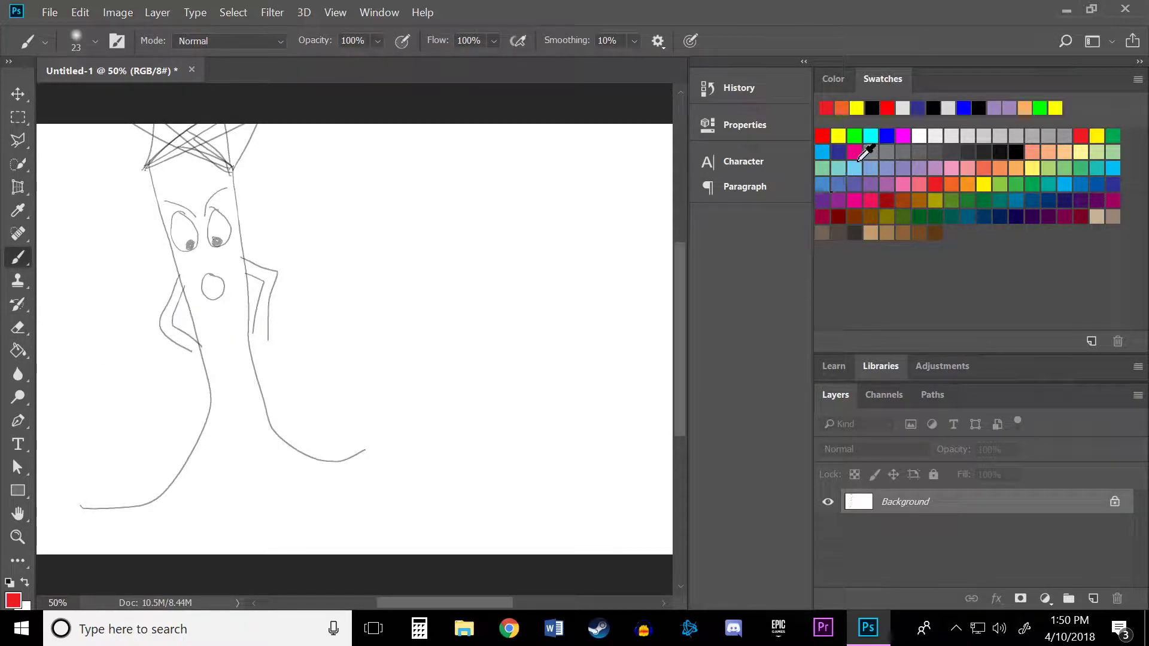
pyautogui.click(836, 151)
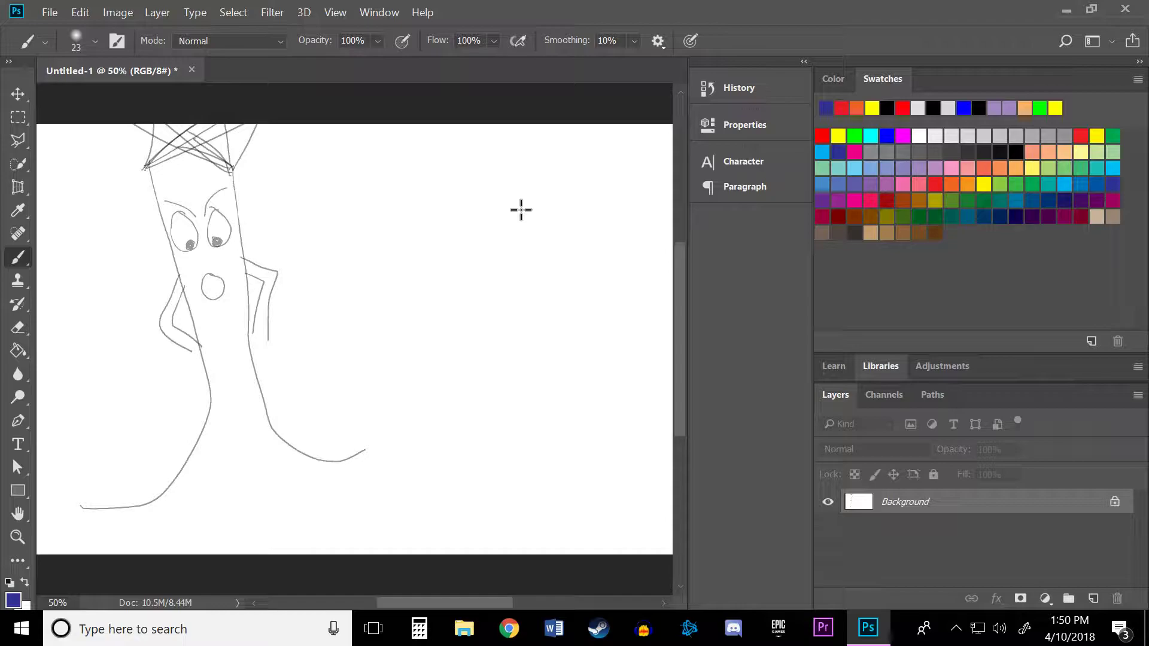
pyautogui.moveTo(511, 165); pyautogui.dragTo(487, 184)
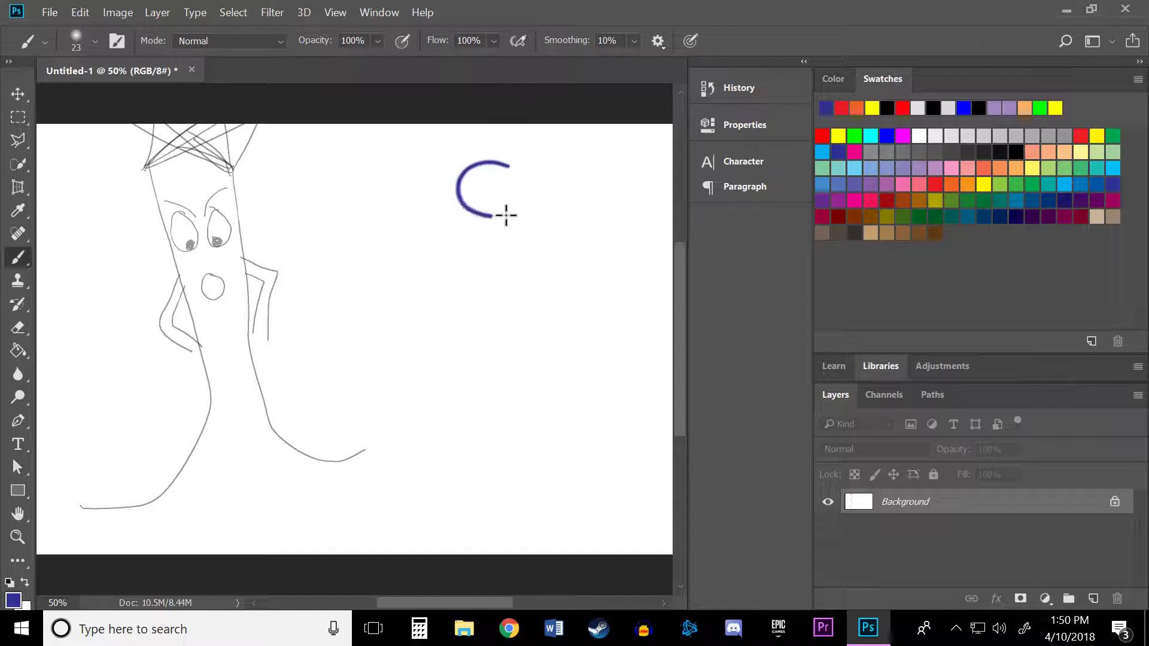
pyautogui.click(477, 179)
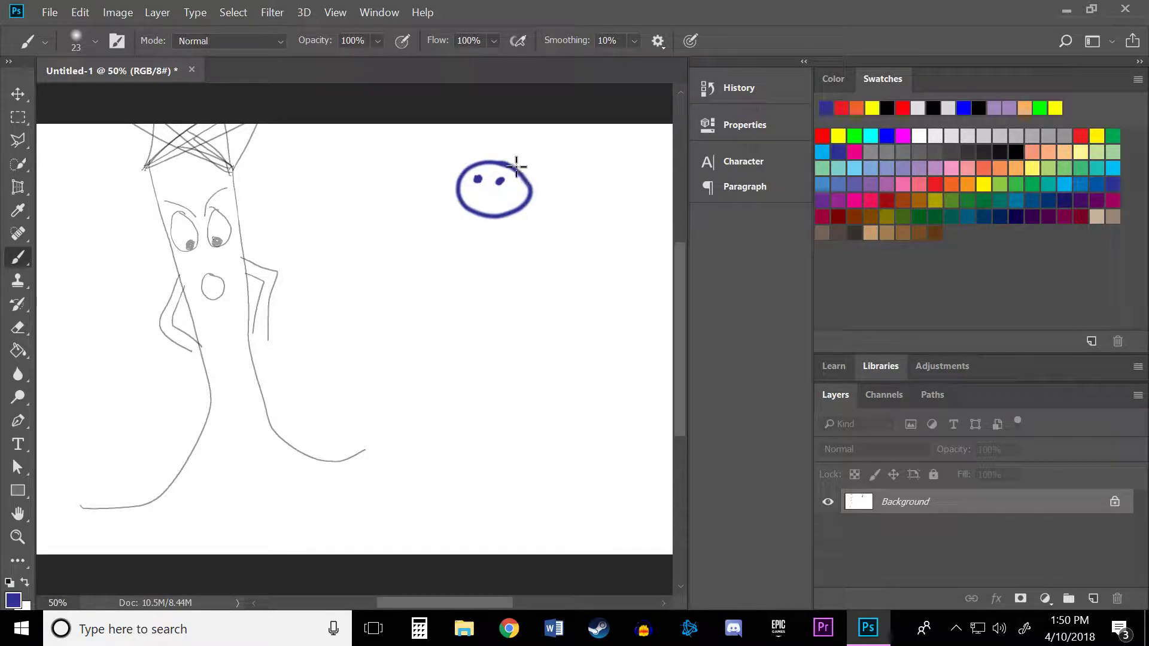
pyautogui.moveTo(514, 158); pyautogui.dragTo(531, 174)
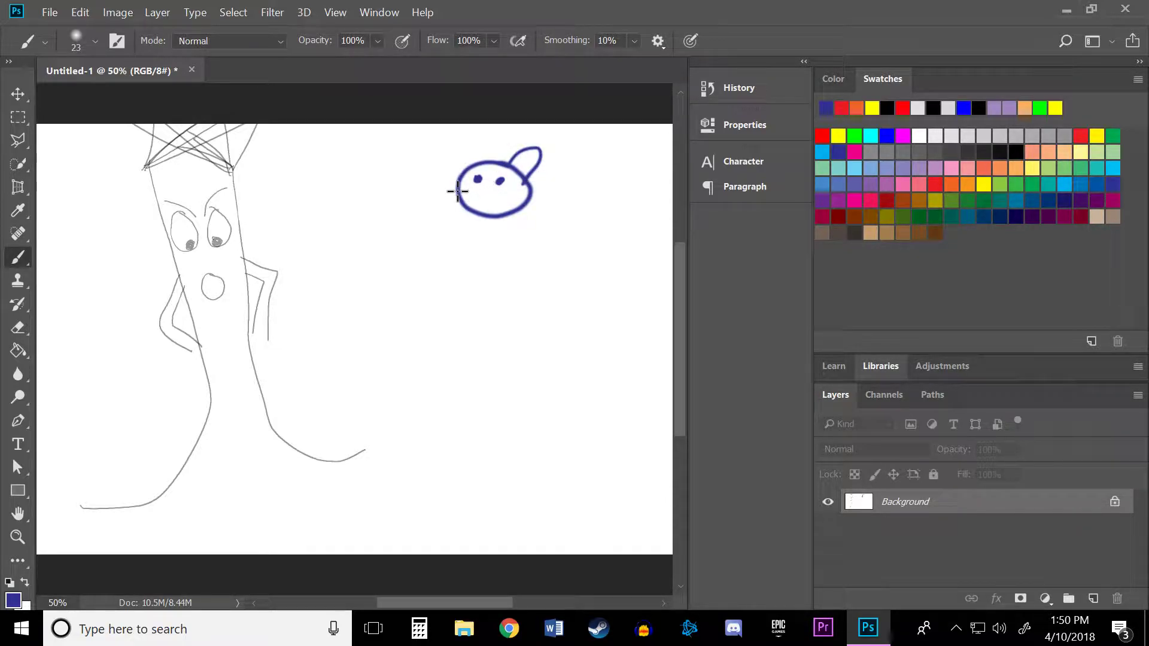
pyautogui.moveTo(457, 190); pyautogui.dragTo(452, 230)
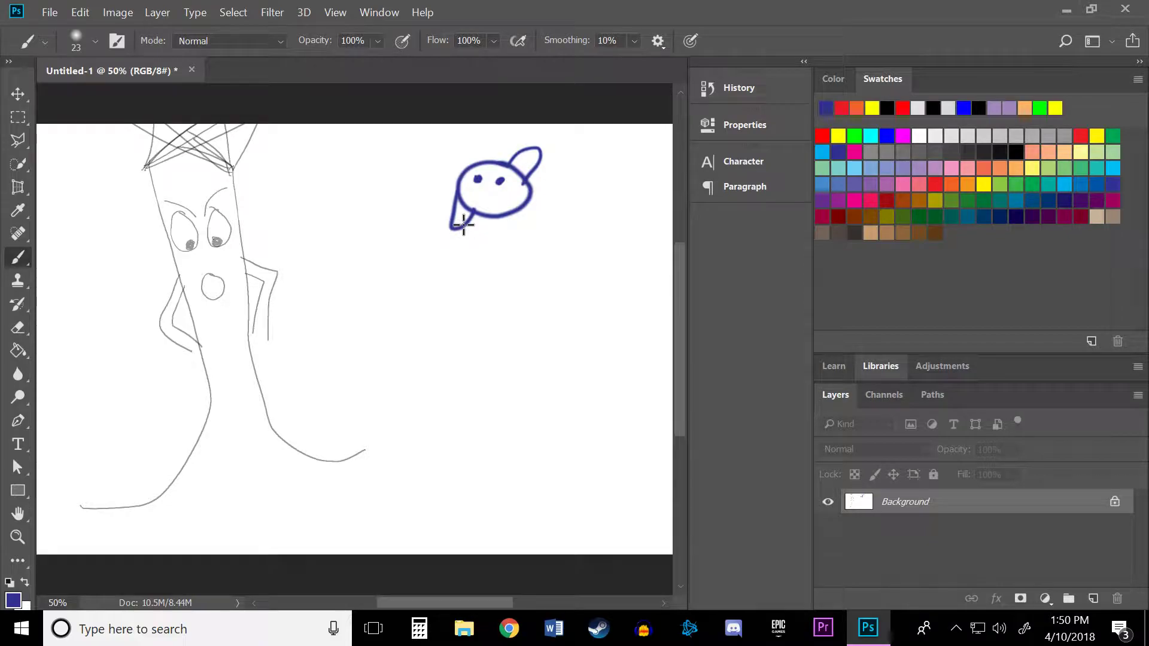
# Erase a stray stroke, then paint the creature's smile and left ear.
pyautogui.click(18, 328)
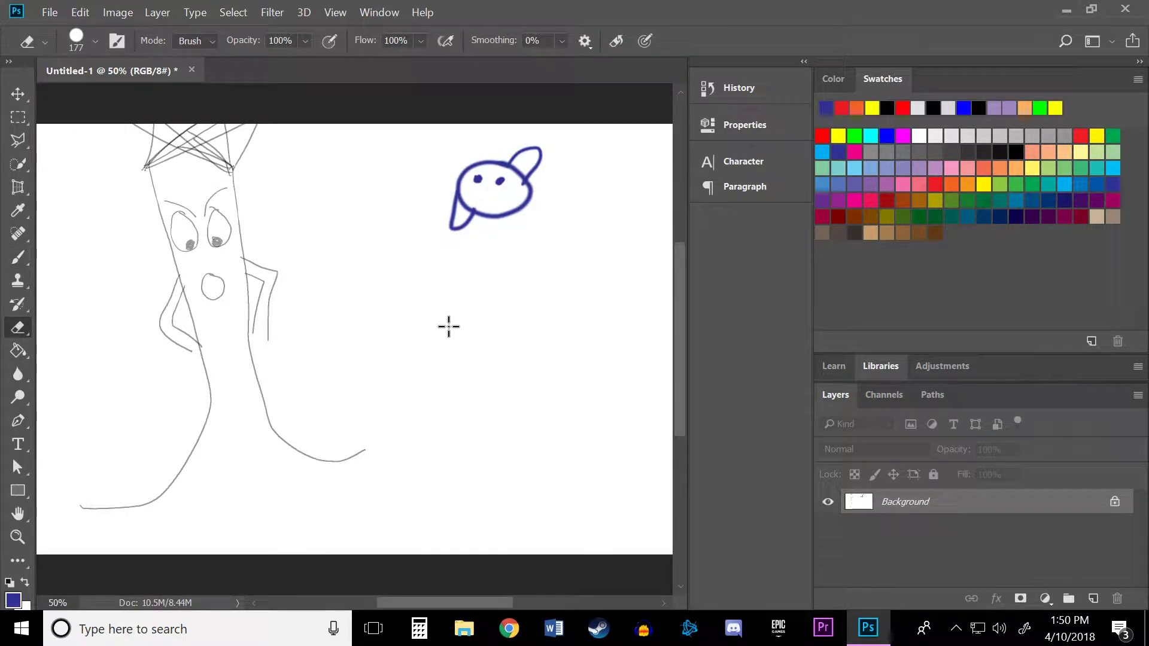
pyautogui.moveTo(463, 254); pyautogui.dragTo(441, 215)
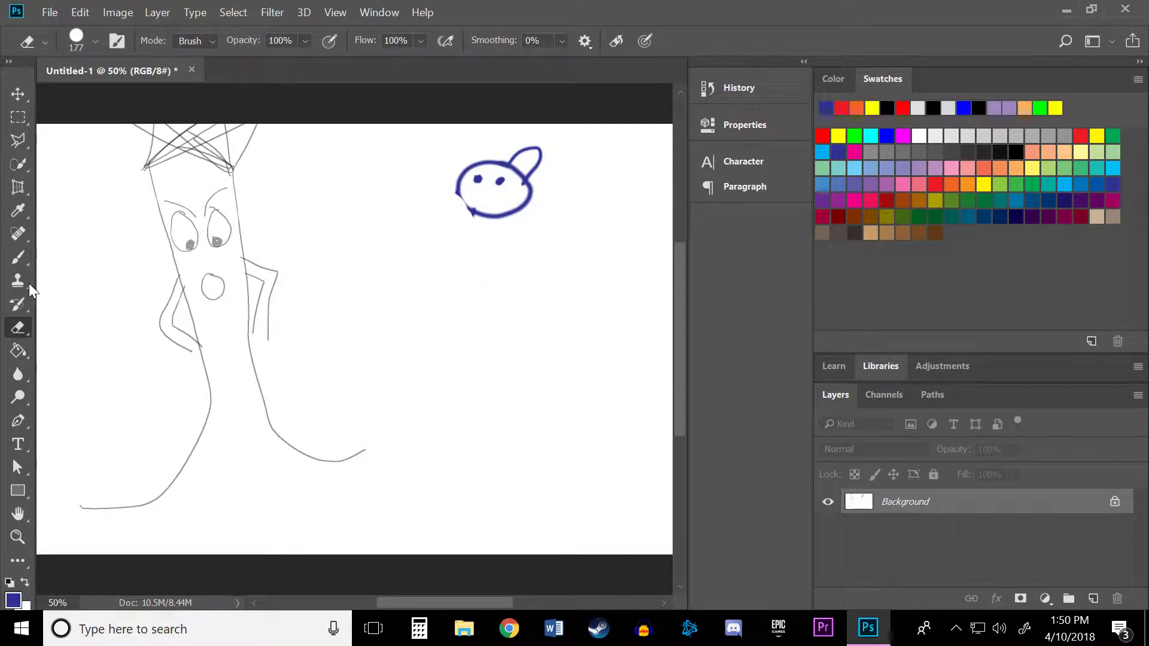
pyautogui.click(19, 257)
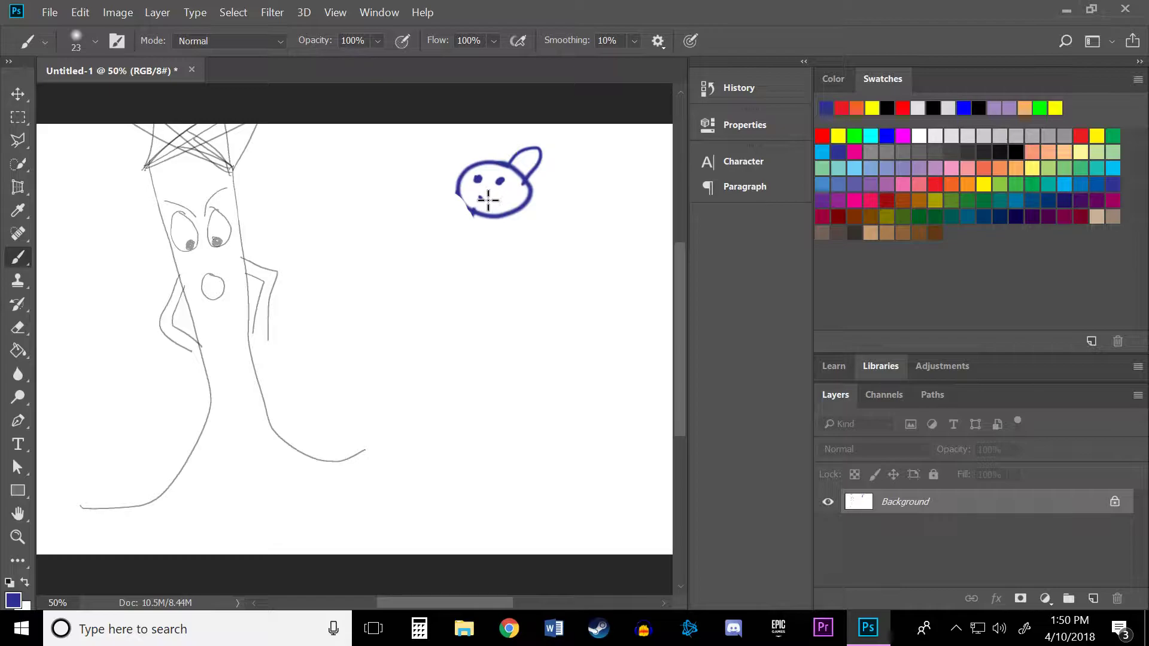
pyautogui.moveTo(487, 190)
pyautogui.mouseDown()
pyautogui.moveTo(503, 184)
pyautogui.moveTo(494, 233)
pyautogui.moveTo(518, 212)
pyautogui.mouseUp()
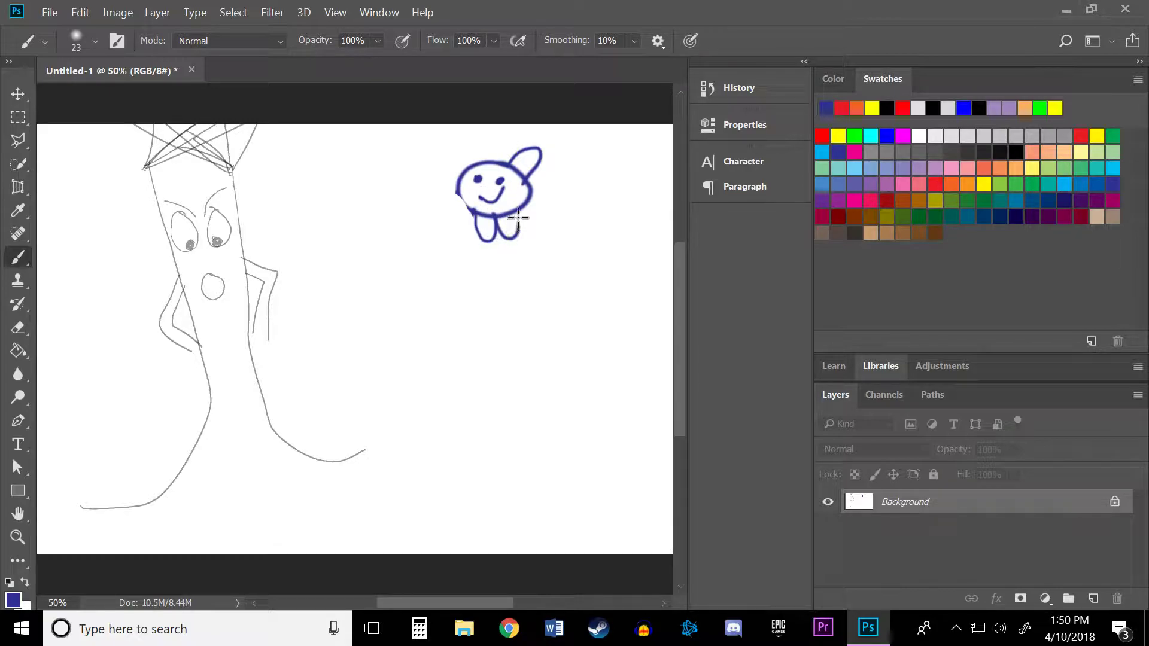
pyautogui.moveTo(465, 166)
pyautogui.mouseDown()
pyautogui.moveTo(431, 159)
pyautogui.moveTo(462, 193)
pyautogui.mouseUp()
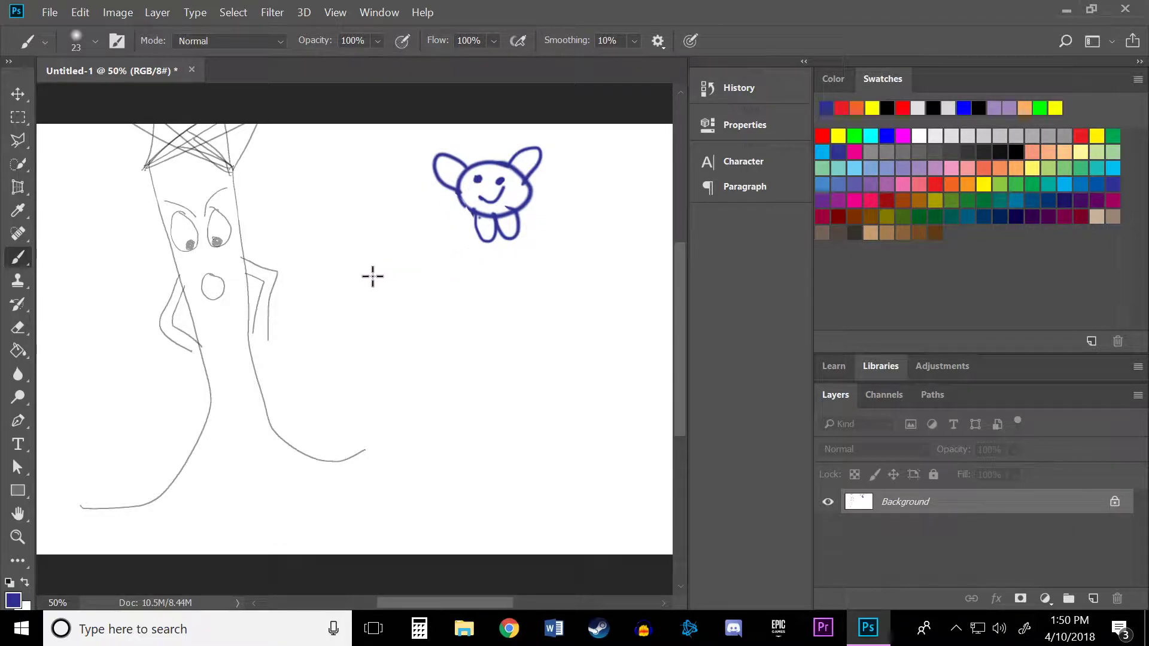
# Draw a long rising line, then write an underlined 'Future' and 'Goal' below it.
pyautogui.moveTo(344, 275); pyautogui.dragTo(678, 237)
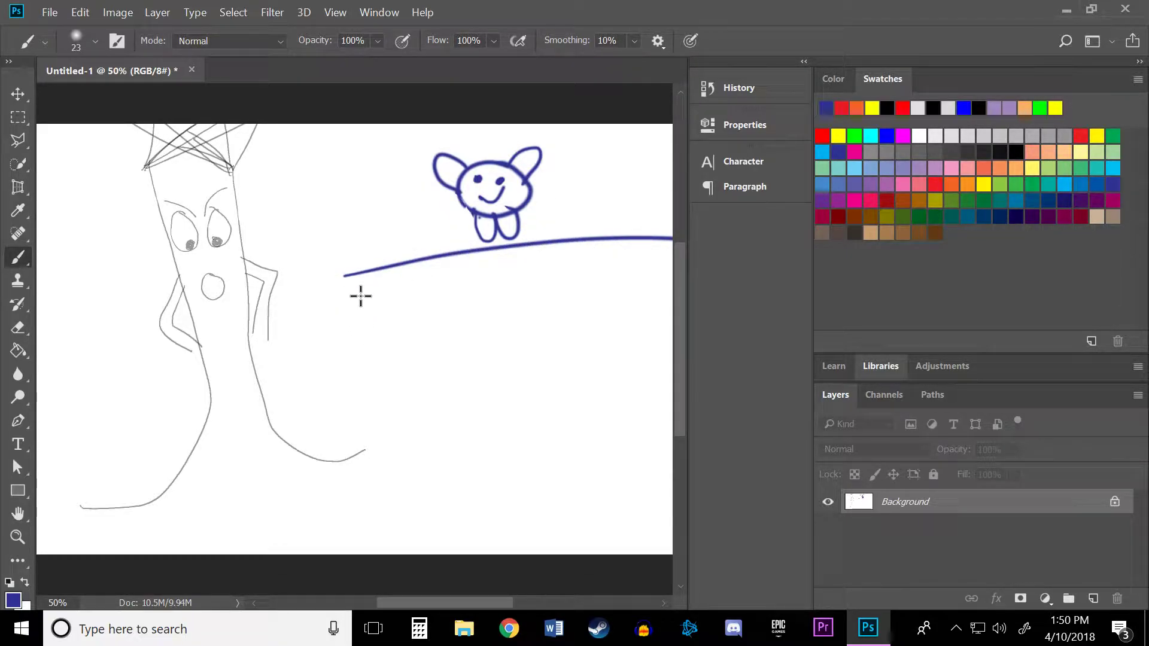
pyautogui.moveTo(357, 289)
pyautogui.mouseDown()
pyautogui.moveTo(371, 338)
pyautogui.moveTo(378, 284)
pyautogui.moveTo(384, 311)
pyautogui.moveTo(413, 315)
pyautogui.moveTo(427, 294)
pyautogui.moveTo(474, 281)
pyautogui.mouseUp()
pyautogui.moveTo(366, 347); pyautogui.dragTo(431, 326)
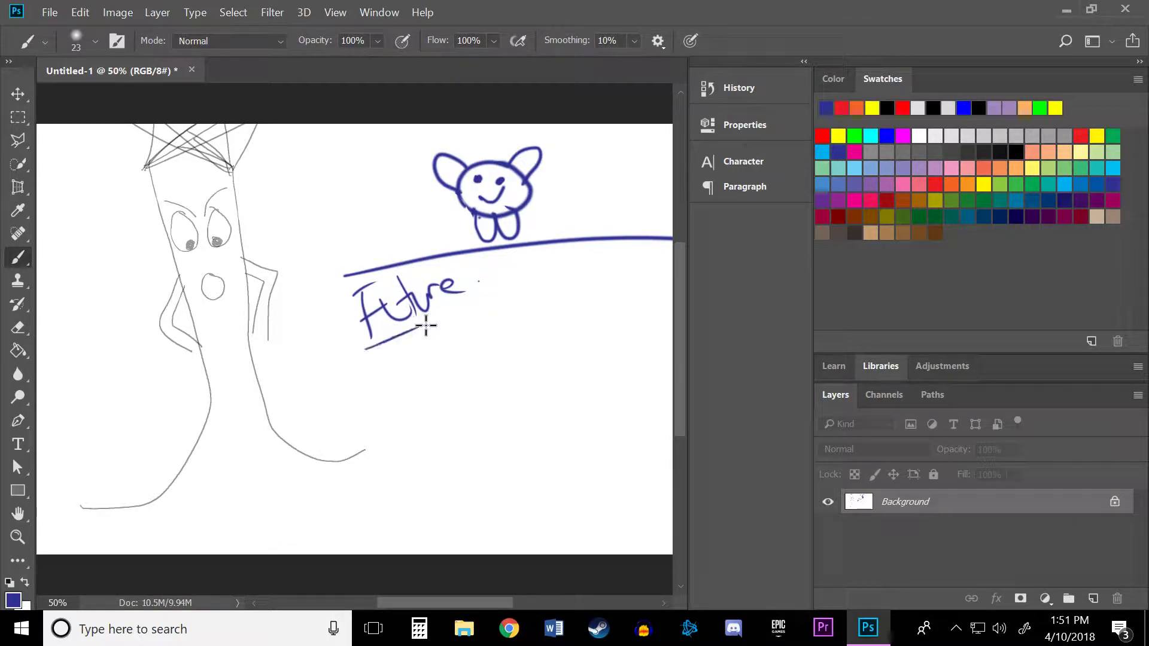
pyautogui.moveTo(365, 348); pyautogui.dragTo(480, 292)
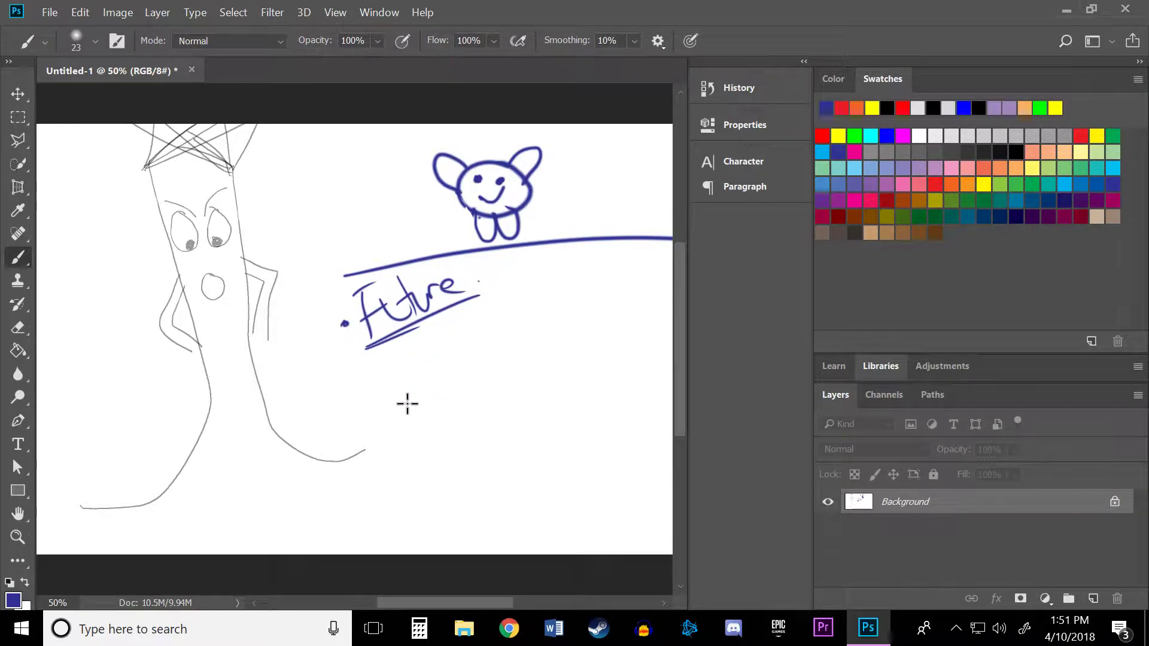
pyautogui.moveTo(366, 357)
pyautogui.mouseDown()
pyautogui.moveTo(362, 392)
pyautogui.moveTo(395, 369)
pyautogui.moveTo(403, 333)
pyautogui.moveTo(435, 366)
pyautogui.mouseUp()
# Write 'channel.' beside 'Goal' and underline both with a long swoop.
pyautogui.moveTo(458, 325); pyautogui.dragTo(460, 350)
pyautogui.moveTo(465, 320)
pyautogui.mouseDown()
pyautogui.moveTo(480, 350)
pyautogui.moveTo(500, 336)
pyautogui.moveTo(549, 335)
pyautogui.moveTo(567, 310)
pyautogui.mouseUp()
pyautogui.click(575, 311)
pyautogui.moveTo(449, 377); pyautogui.dragTo(562, 341)
pyautogui.moveTo(583, 338); pyautogui.dragTo(357, 442)
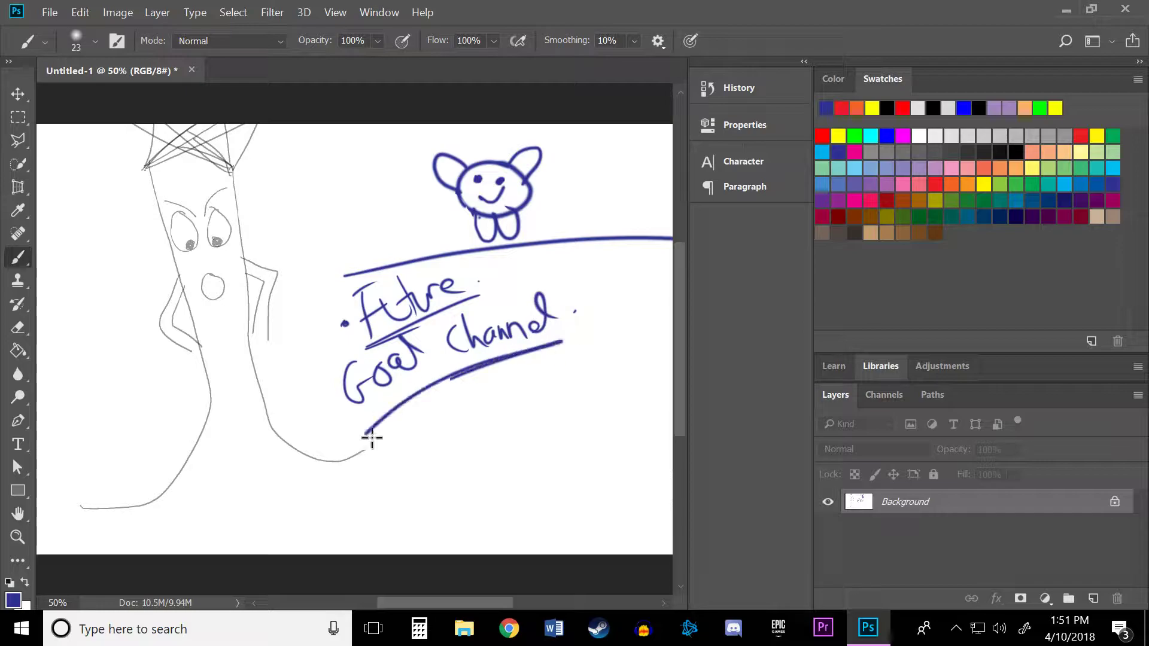
# Draw a frame around the sign and write an underlined 'Inspired Motavated.' below it.
pyautogui.moveTo(333, 142)
pyautogui.mouseDown()
pyautogui.moveTo(353, 383)
pyautogui.moveTo(671, 409)
pyautogui.mouseUp()
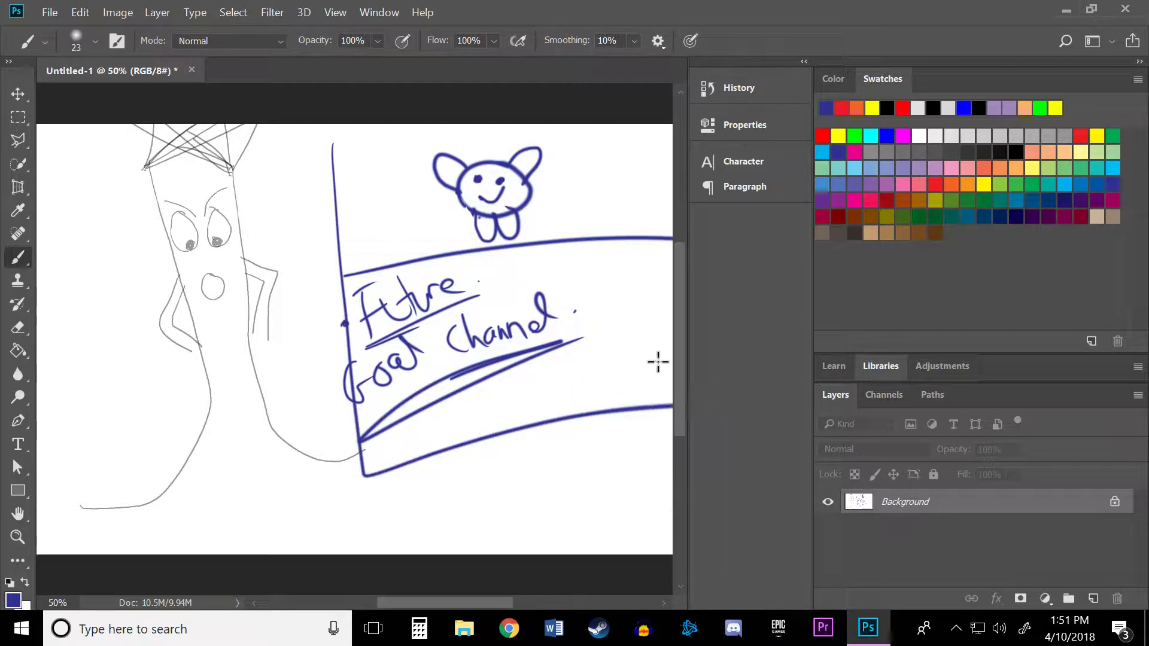
pyautogui.moveTo(329, 151); pyautogui.dragTo(380, 117)
pyautogui.moveTo(561, 125); pyautogui.dragTo(568, 400)
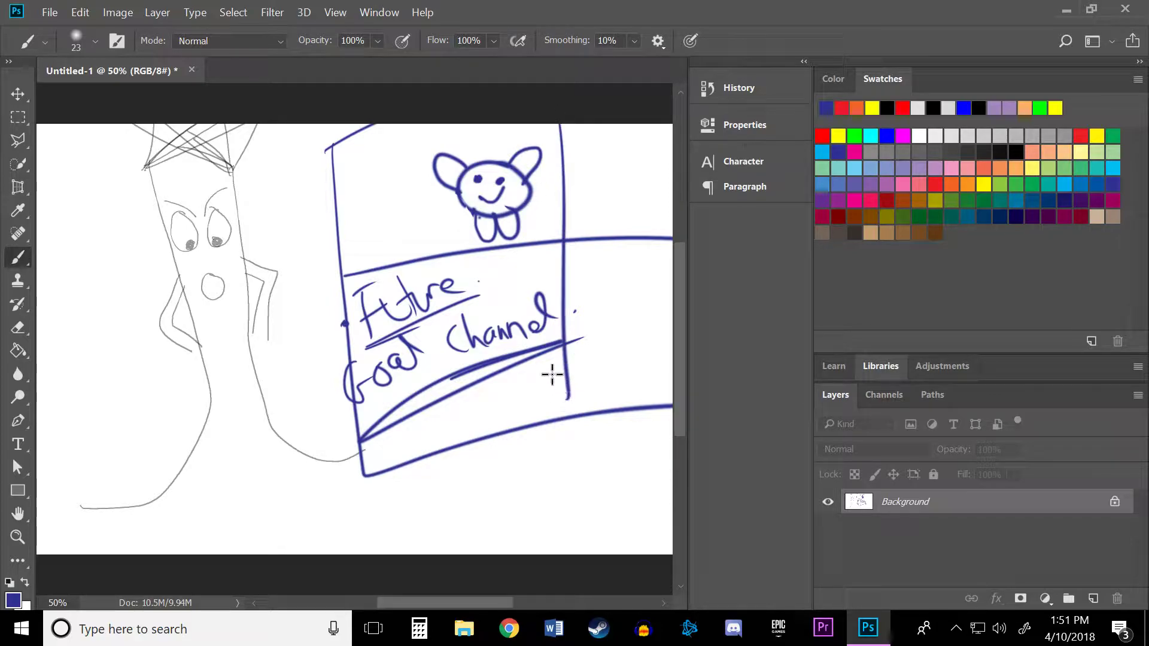
pyautogui.moveTo(206, 517)
pyautogui.mouseDown()
pyautogui.moveTo(212, 552)
pyautogui.moveTo(250, 549)
pyautogui.moveTo(270, 518)
pyautogui.moveTo(328, 485)
pyautogui.moveTo(332, 522)
pyautogui.moveTo(395, 505)
pyautogui.moveTo(436, 469)
pyautogui.moveTo(455, 482)
pyautogui.moveTo(542, 462)
pyautogui.mouseUp()
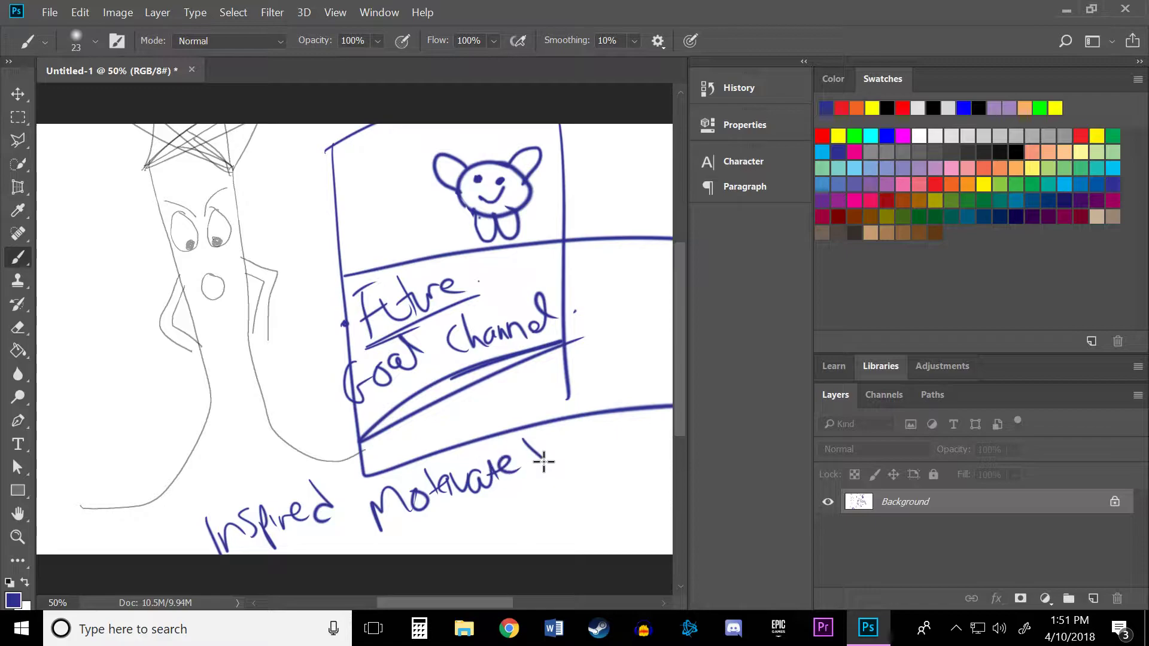
pyautogui.moveTo(390, 560); pyautogui.dragTo(613, 443)
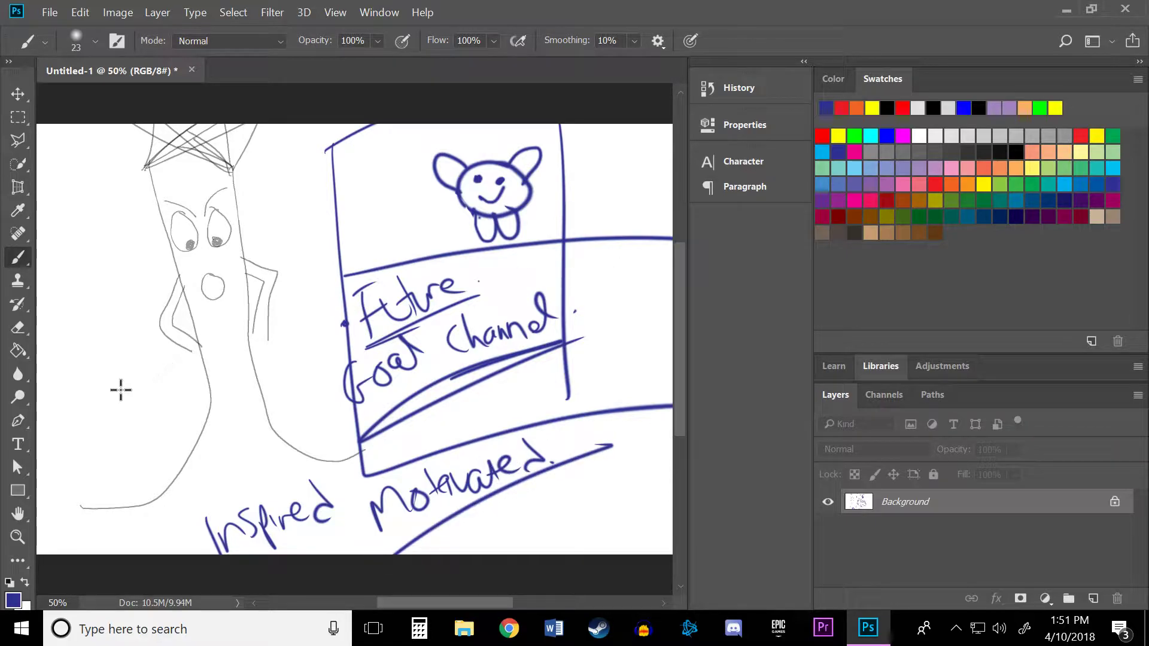
# Erase the blue poster sketch and its handwritten notes.
pyautogui.click(18, 327)
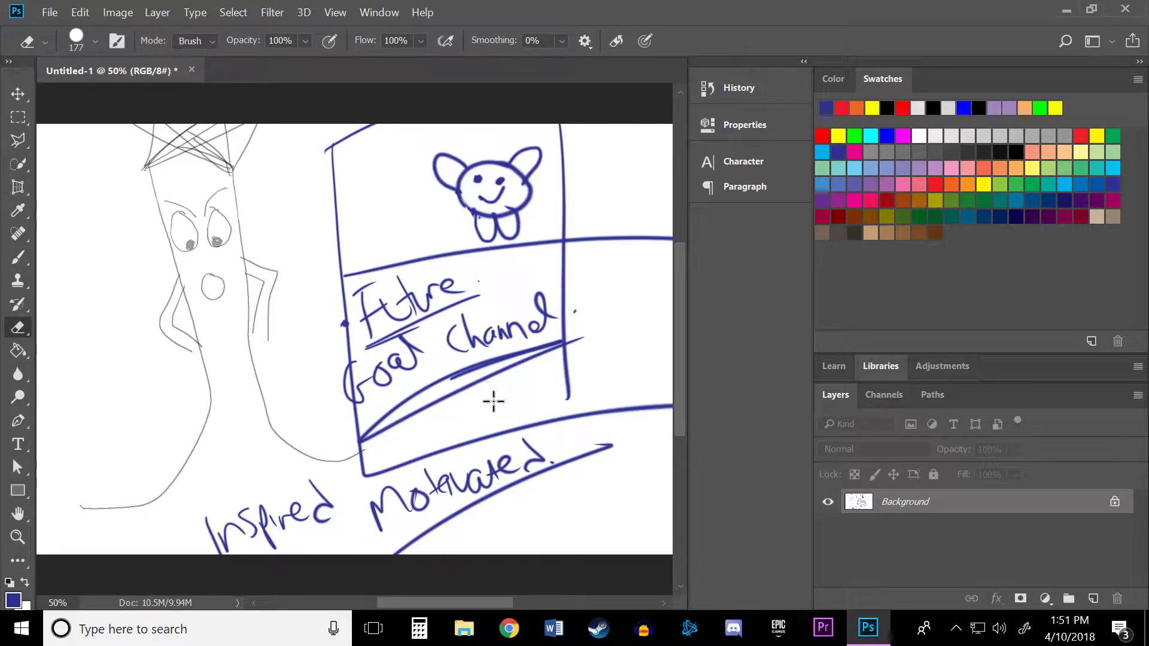
pyautogui.moveTo(493, 401)
pyautogui.mouseDown()
pyautogui.moveTo(513, 456)
pyautogui.moveTo(590, 443)
pyautogui.mouseUp()
pyautogui.moveTo(448, 503)
pyautogui.mouseDown()
pyautogui.moveTo(333, 530)
pyautogui.moveTo(206, 534)
pyautogui.moveTo(423, 475)
pyautogui.moveTo(431, 512)
pyautogui.moveTo(609, 444)
pyautogui.moveTo(359, 452)
pyautogui.moveTo(338, 255)
pyautogui.moveTo(349, 135)
pyautogui.moveTo(574, 167)
pyautogui.moveTo(590, 415)
pyautogui.moveTo(698, 323)
pyautogui.moveTo(562, 235)
pyautogui.moveTo(350, 270)
pyautogui.moveTo(420, 193)
pyautogui.moveTo(472, 185)
pyautogui.moveTo(305, 282)
pyautogui.moveTo(591, 313)
pyautogui.moveTo(505, 338)
pyautogui.moveTo(314, 357)
pyautogui.moveTo(18, 281)
pyautogui.mouseUp()
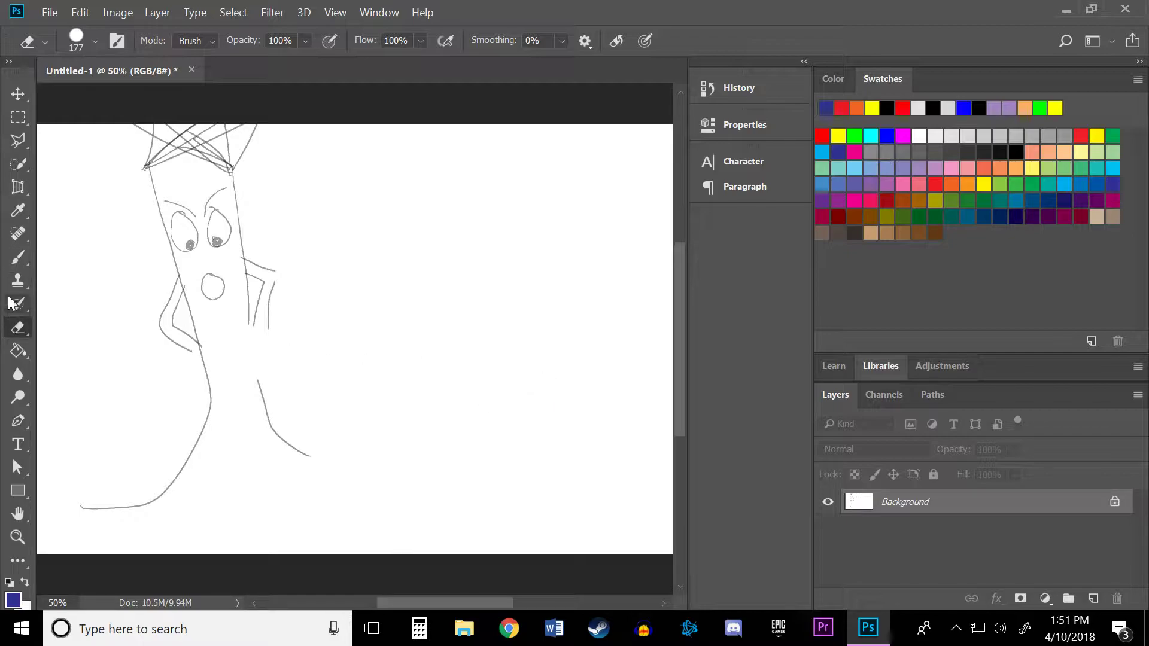
# With the Brush in light mauve, write an underlined 'Patreon page'.
pyautogui.click(18, 256)
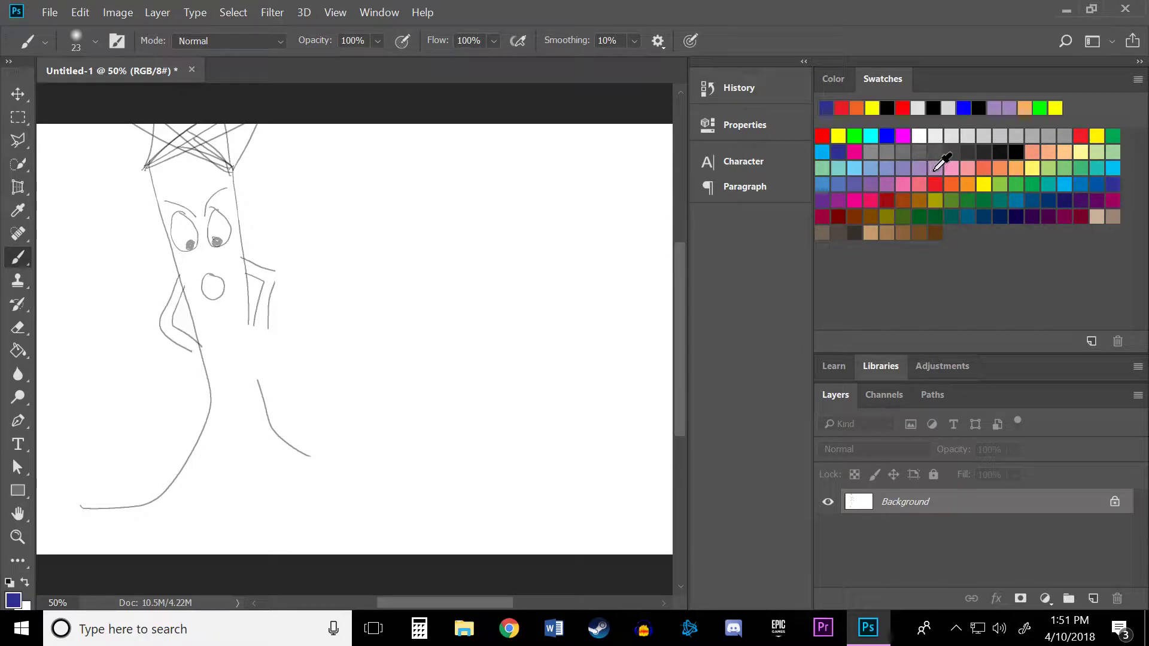
pyautogui.click(934, 169)
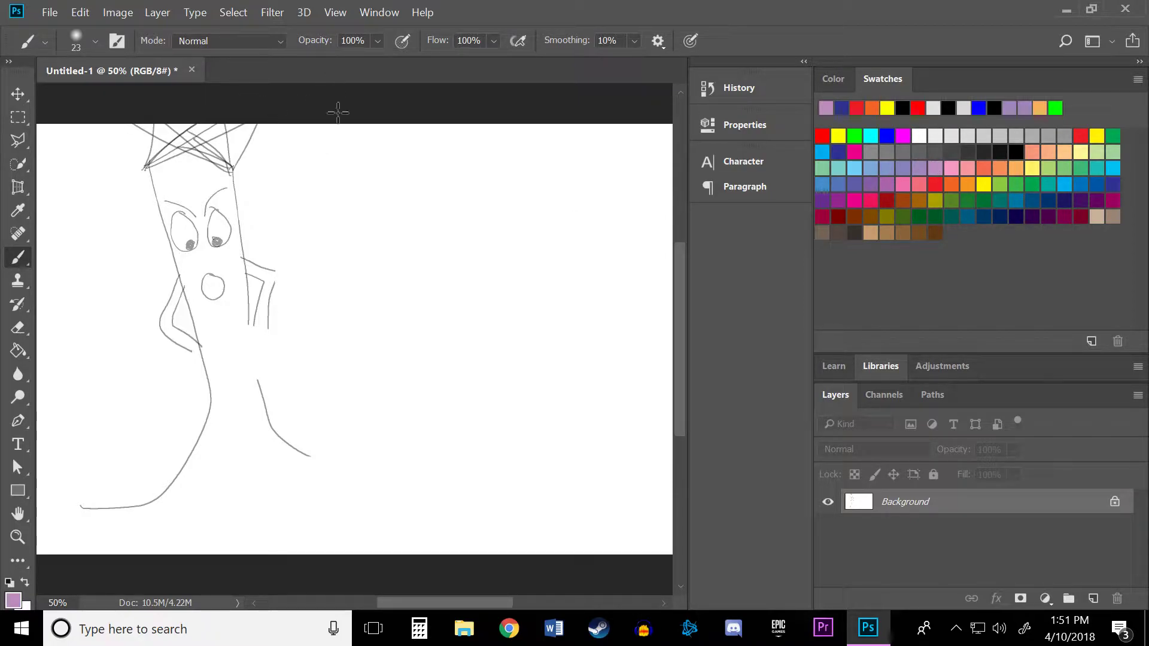
pyautogui.moveTo(365, 228)
pyautogui.mouseDown()
pyautogui.moveTo(369, 176)
pyautogui.moveTo(494, 158)
pyautogui.mouseUp()
pyautogui.moveTo(346, 264)
pyautogui.mouseDown()
pyautogui.moveTo(478, 191)
pyautogui.moveTo(528, 179)
pyautogui.moveTo(526, 191)
pyautogui.mouseUp()
pyautogui.moveTo(516, 151)
pyautogui.mouseDown()
pyautogui.moveTo(580, 170)
pyautogui.moveTo(560, 201)
pyautogui.mouseUp()
pyautogui.moveTo(580, 166); pyautogui.dragTo(609, 153)
pyautogui.moveTo(505, 197); pyautogui.dragTo(609, 166)
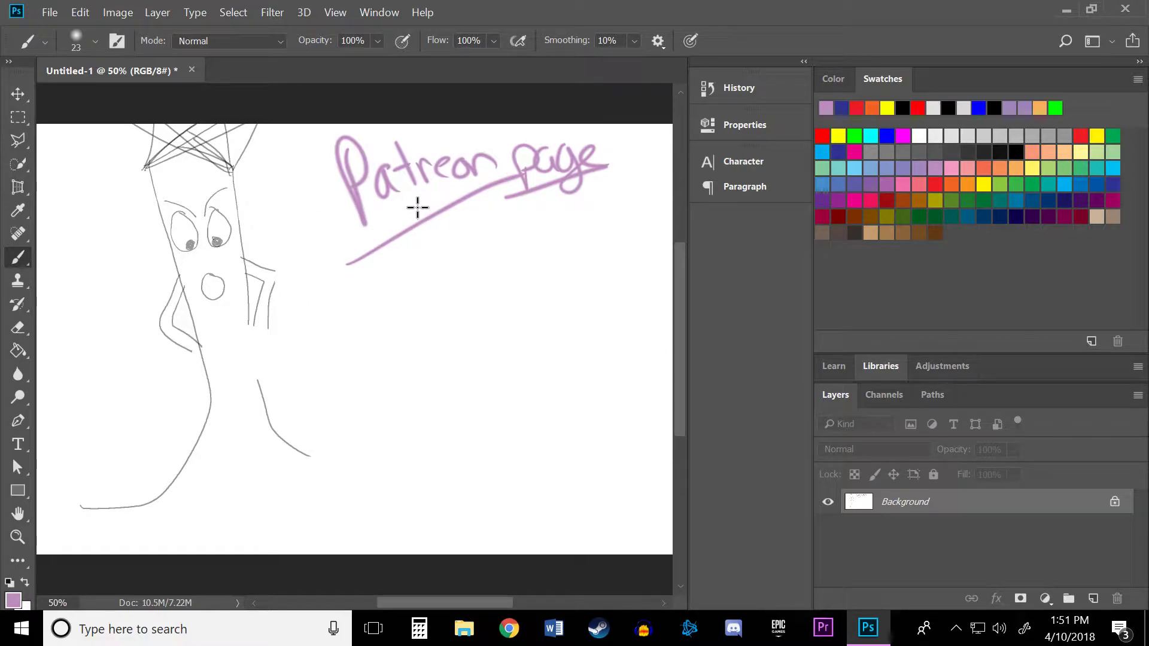
# Add a downward arrow, a circle and curves, then erase all the mauve strokes.
pyautogui.moveTo(416, 206); pyautogui.dragTo(492, 368)
pyautogui.moveTo(444, 324); pyautogui.dragTo(509, 280)
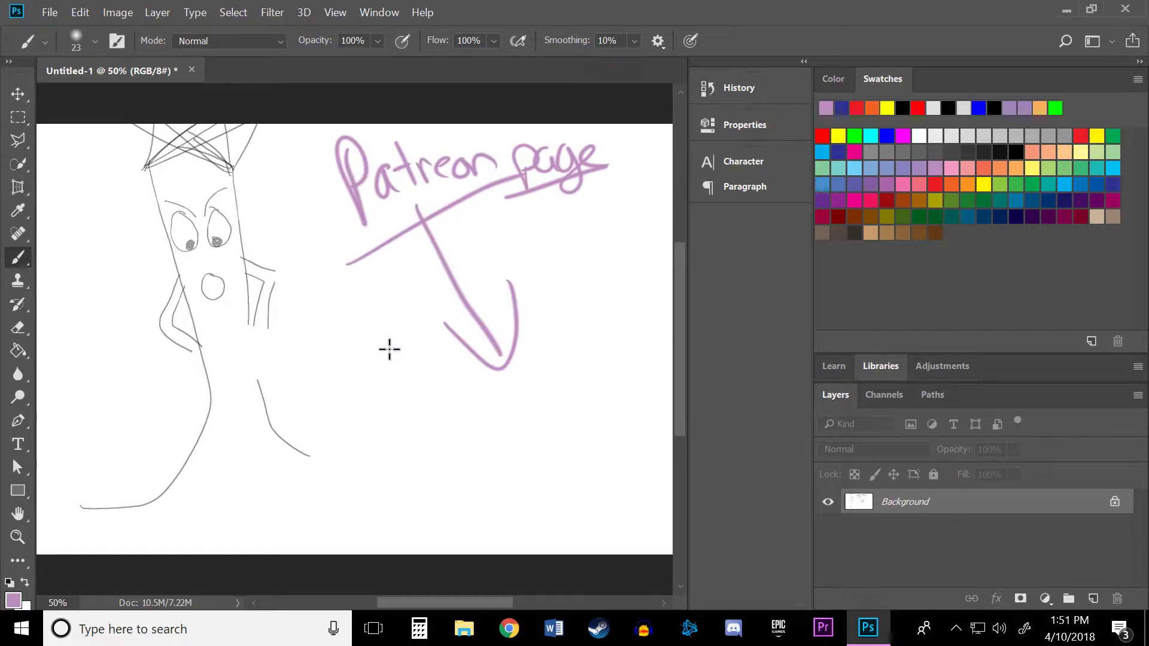
pyautogui.moveTo(346, 116)
pyautogui.mouseDown()
pyautogui.moveTo(474, 215)
pyautogui.moveTo(595, 102)
pyautogui.moveTo(437, 247)
pyautogui.mouseUp()
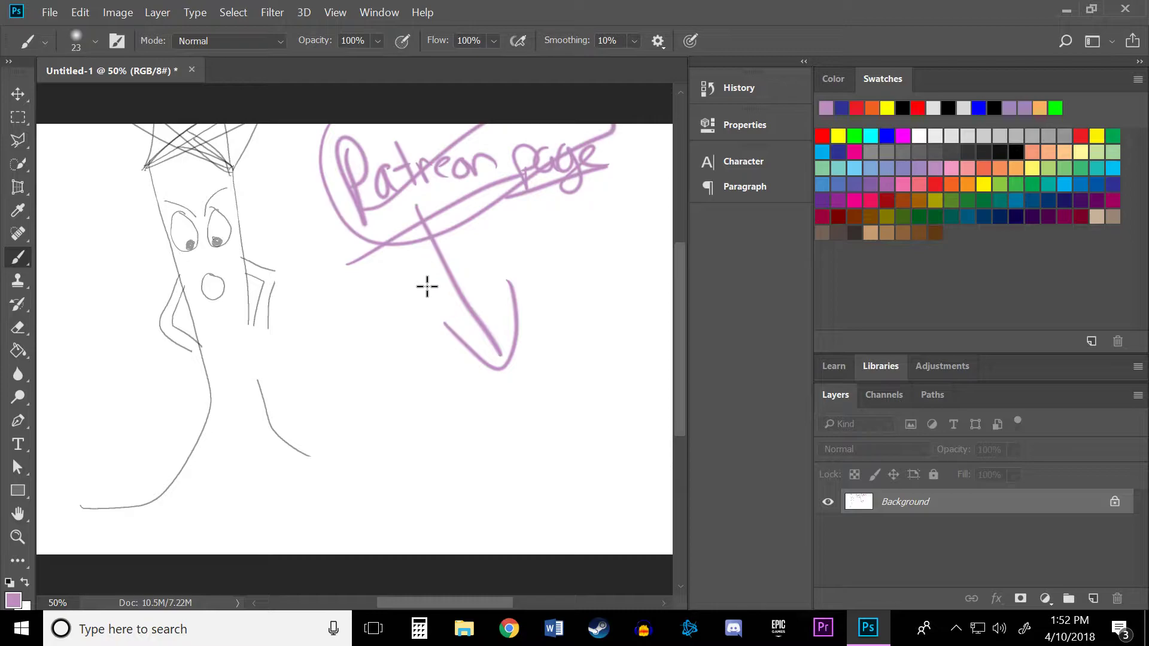
pyautogui.moveTo(447, 377)
pyautogui.mouseDown()
pyautogui.moveTo(342, 284)
pyautogui.moveTo(687, 41)
pyautogui.mouseUp()
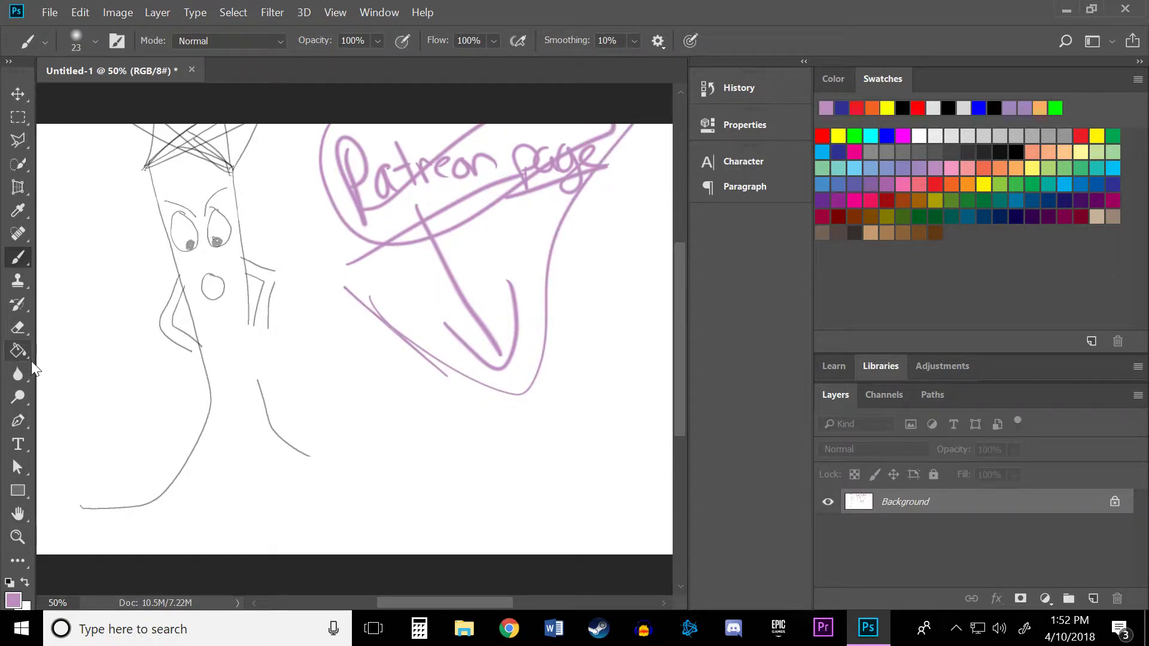
pyautogui.click(18, 327)
pyautogui.moveTo(477, 423)
pyautogui.mouseDown()
pyautogui.moveTo(389, 397)
pyautogui.moveTo(340, 188)
pyautogui.moveTo(333, 225)
pyautogui.moveTo(410, 144)
pyautogui.moveTo(589, 171)
pyautogui.moveTo(554, 220)
pyautogui.moveTo(553, 341)
pyautogui.moveTo(380, 359)
pyautogui.moveTo(538, 296)
pyautogui.moveTo(493, 216)
pyautogui.moveTo(362, 172)
pyautogui.mouseUp()
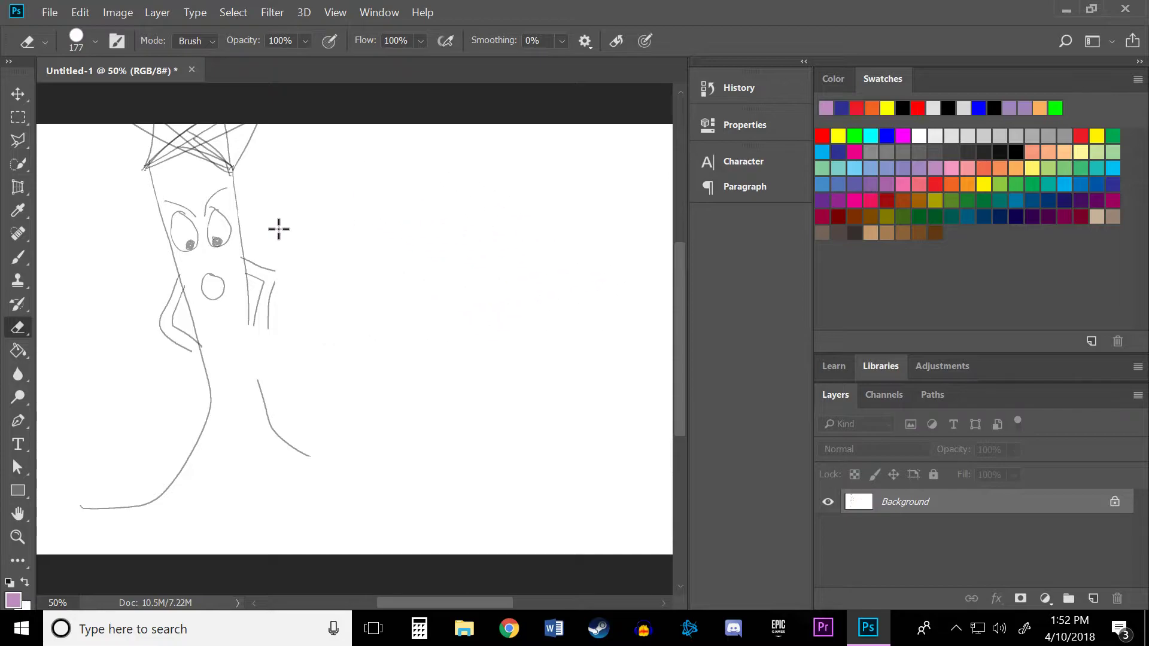
# With the Brush in mint green, handwrite 'My parents are home' near the top.
pyautogui.click(19, 258)
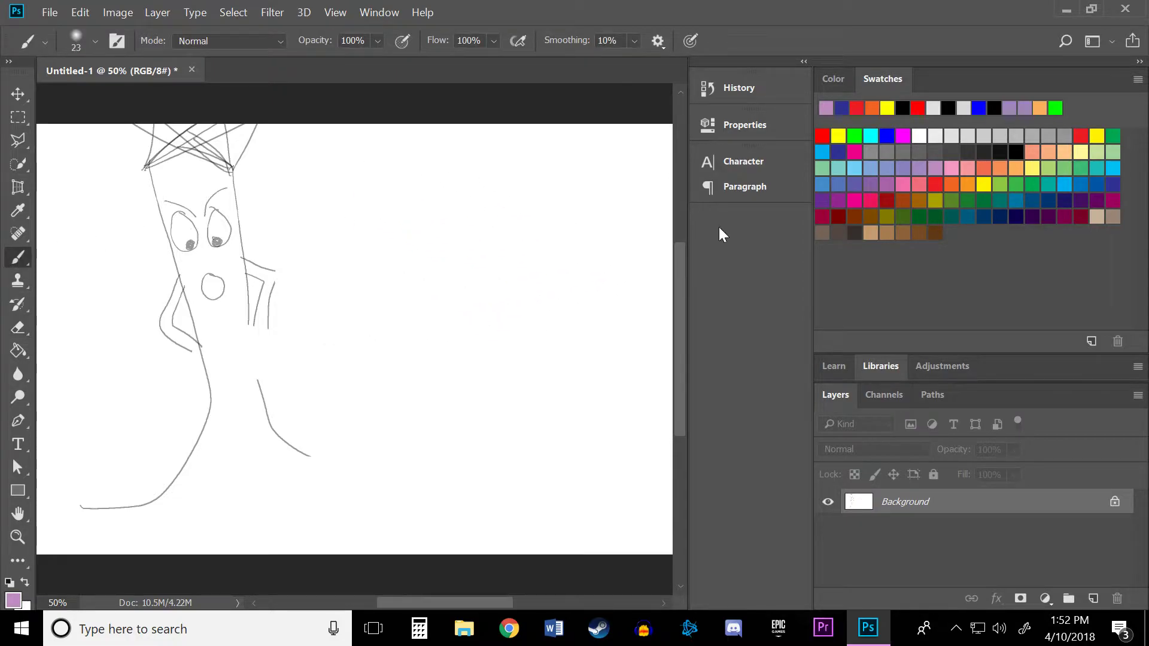
pyautogui.click(829, 167)
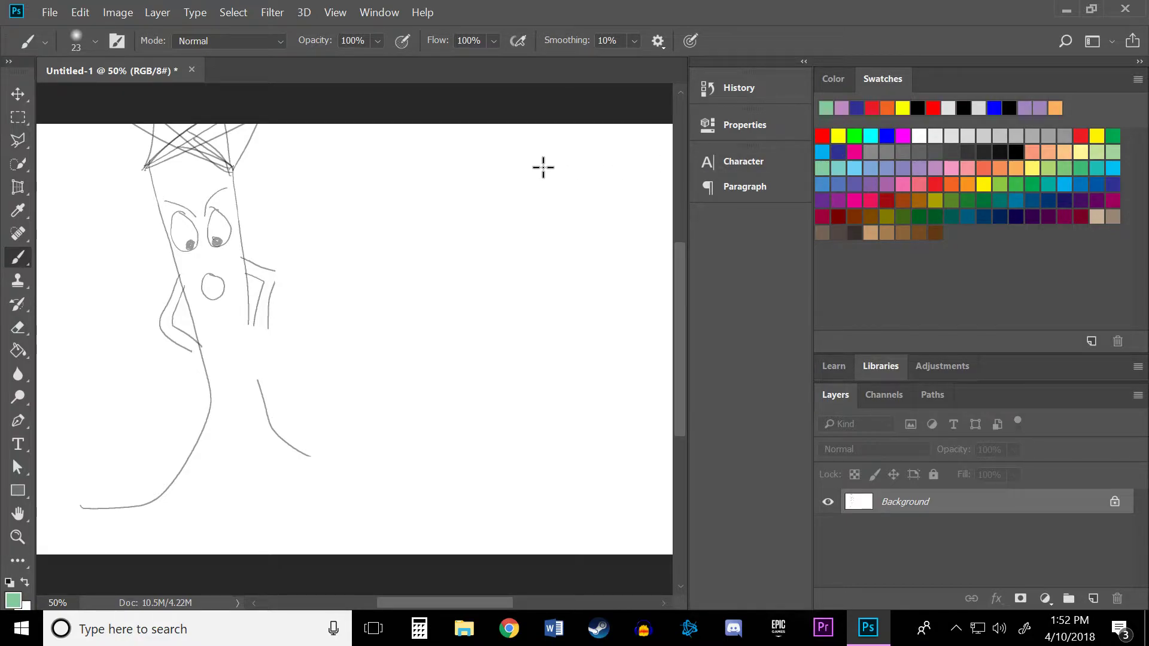
pyautogui.moveTo(349, 200)
pyautogui.mouseDown()
pyautogui.moveTo(339, 152)
pyautogui.moveTo(426, 155)
pyautogui.moveTo(491, 174)
pyautogui.moveTo(600, 160)
pyautogui.mouseUp()
pyautogui.moveTo(405, 208); pyautogui.dragTo(467, 222)
# Underline the note, outline a speech bubble around it, and mark a word below.
pyautogui.moveTo(420, 278); pyautogui.dragTo(528, 236)
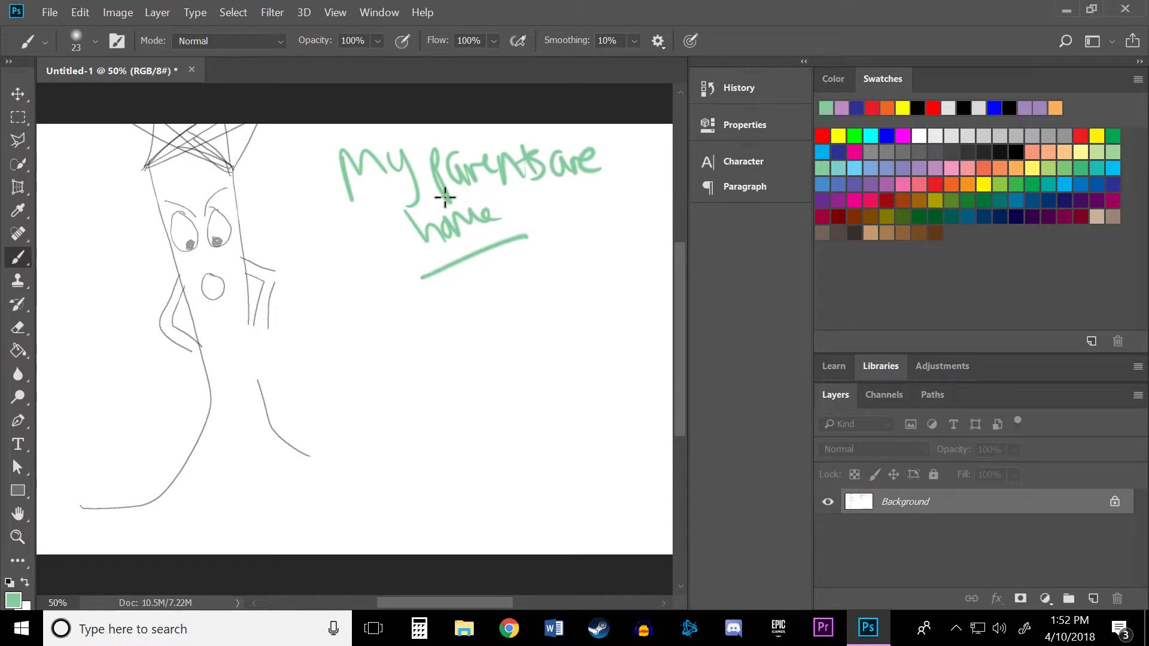
pyautogui.moveTo(298, 156)
pyautogui.mouseDown()
pyautogui.moveTo(350, 217)
pyautogui.moveTo(576, 225)
pyautogui.moveTo(622, 126)
pyautogui.mouseUp()
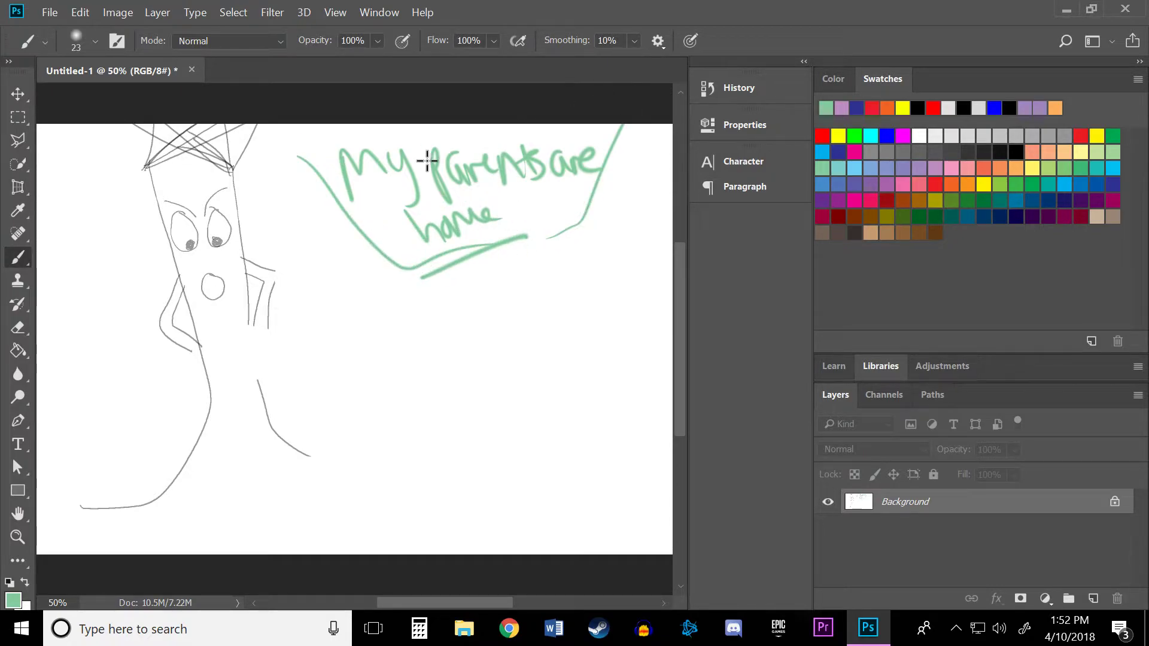
pyautogui.moveTo(431, 296)
pyautogui.mouseDown()
pyautogui.moveTo(440, 321)
pyautogui.moveTo(479, 325)
pyautogui.moveTo(497, 279)
pyautogui.moveTo(487, 308)
pyautogui.moveTo(505, 339)
pyautogui.moveTo(471, 365)
pyautogui.mouseUp()
pyautogui.click(390, 325)
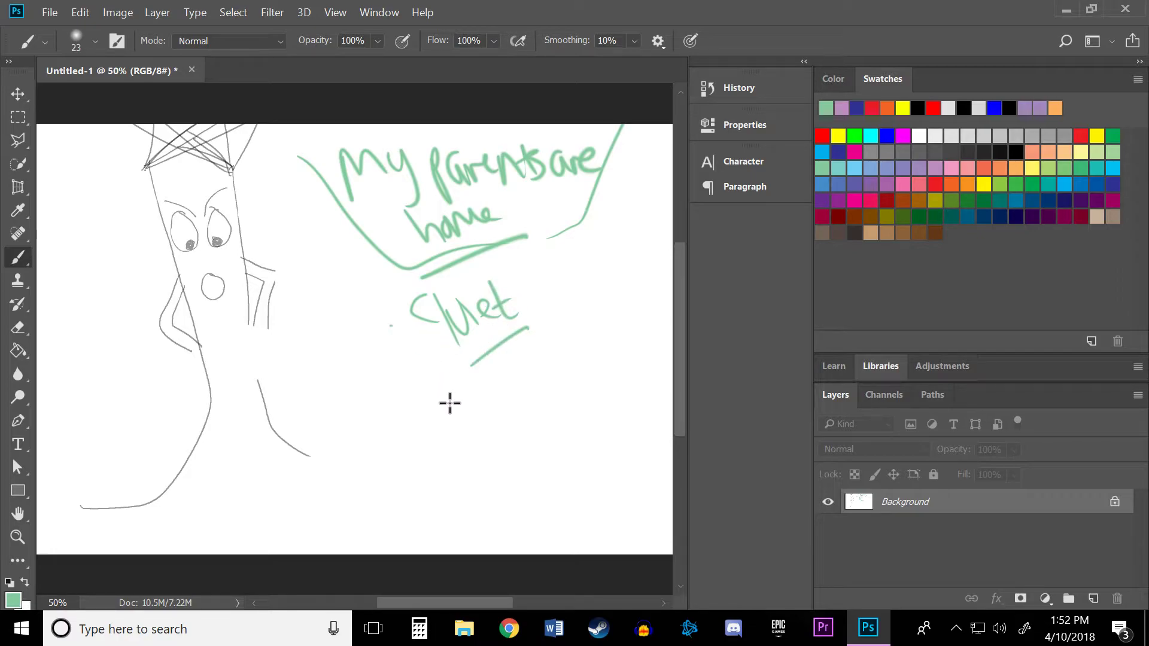
pyautogui.click(435, 409)
# Erase the green note and speech bubble, then pick grey for the Brush.
pyautogui.click(29, 331)
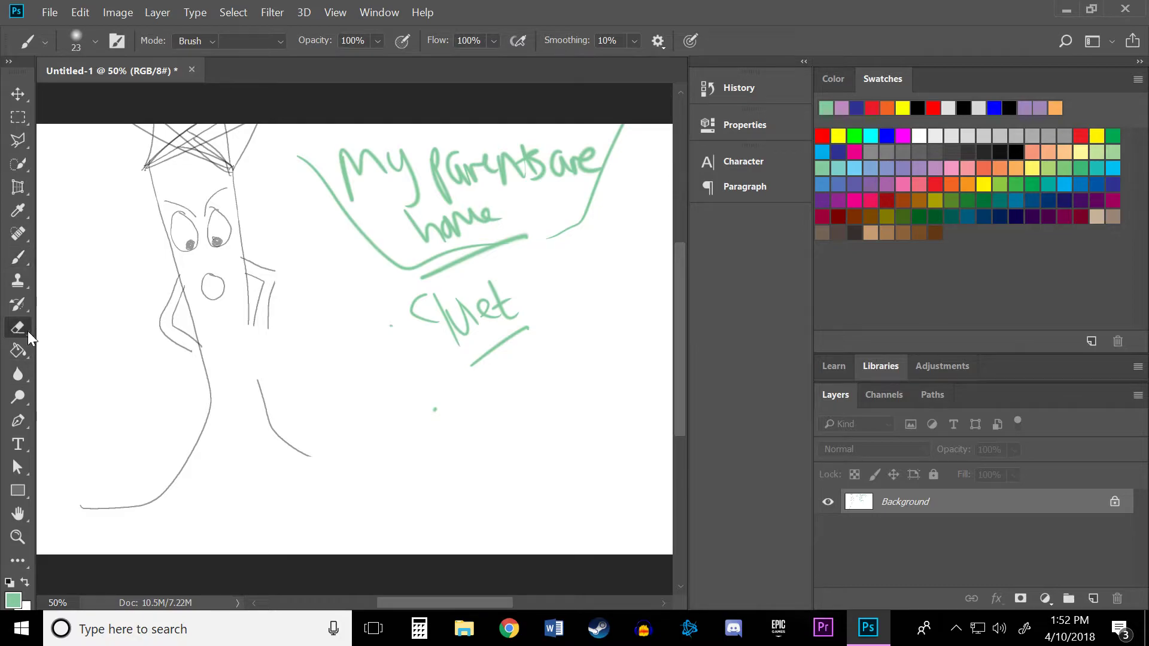
pyautogui.moveTo(414, 386)
pyautogui.mouseDown()
pyautogui.moveTo(493, 365)
pyautogui.moveTo(407, 321)
pyautogui.moveTo(341, 159)
pyautogui.moveTo(303, 167)
pyautogui.moveTo(464, 141)
pyautogui.moveTo(536, 185)
pyautogui.moveTo(429, 192)
pyautogui.moveTo(446, 245)
pyautogui.mouseUp()
pyautogui.click(18, 258)
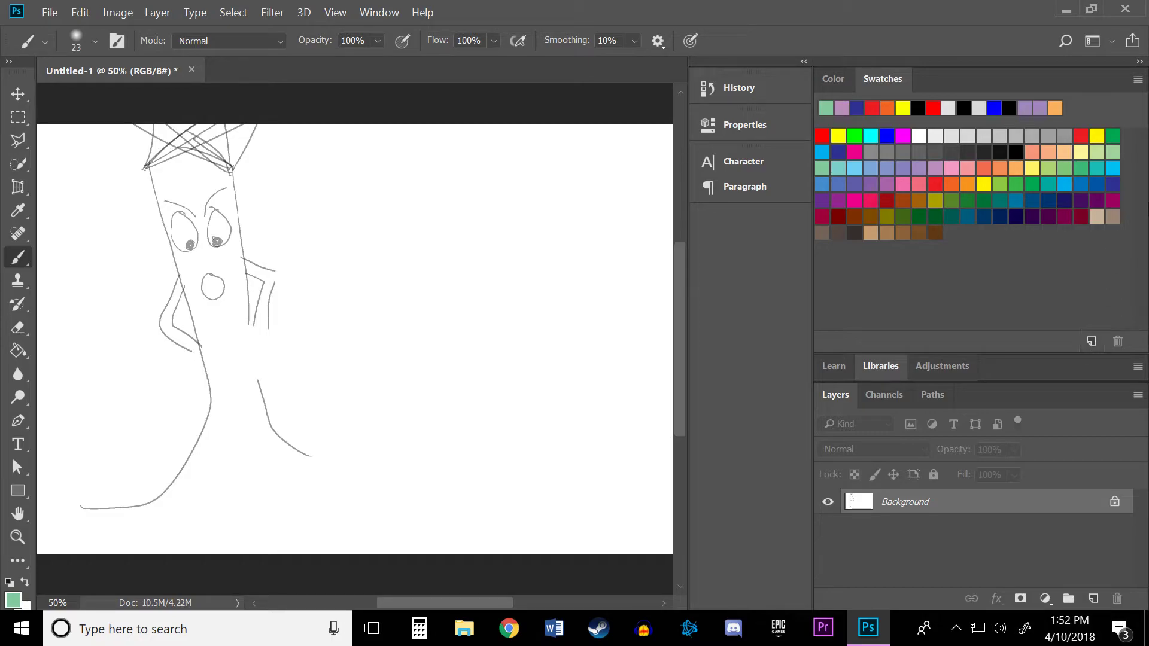
pyautogui.click(1067, 128)
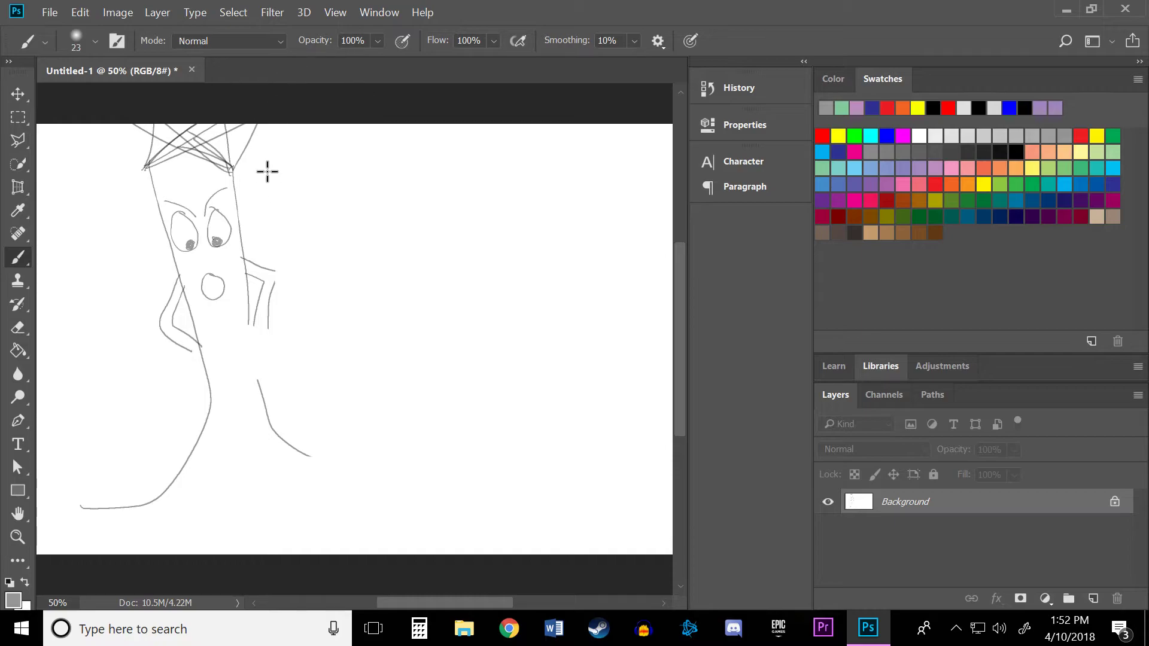
# Handwrite 'Best You. You' to the right of the tree's face.
pyautogui.moveTo(266, 156)
pyautogui.mouseDown()
pyautogui.moveTo(298, 227)
pyautogui.moveTo(348, 215)
pyautogui.mouseUp()
pyautogui.moveTo(360, 160); pyautogui.dragTo(375, 199)
pyautogui.moveTo(345, 221)
pyautogui.mouseDown()
pyautogui.moveTo(378, 186)
pyautogui.moveTo(435, 200)
pyautogui.mouseUp()
pyautogui.moveTo(434, 144); pyautogui.dragTo(434, 226)
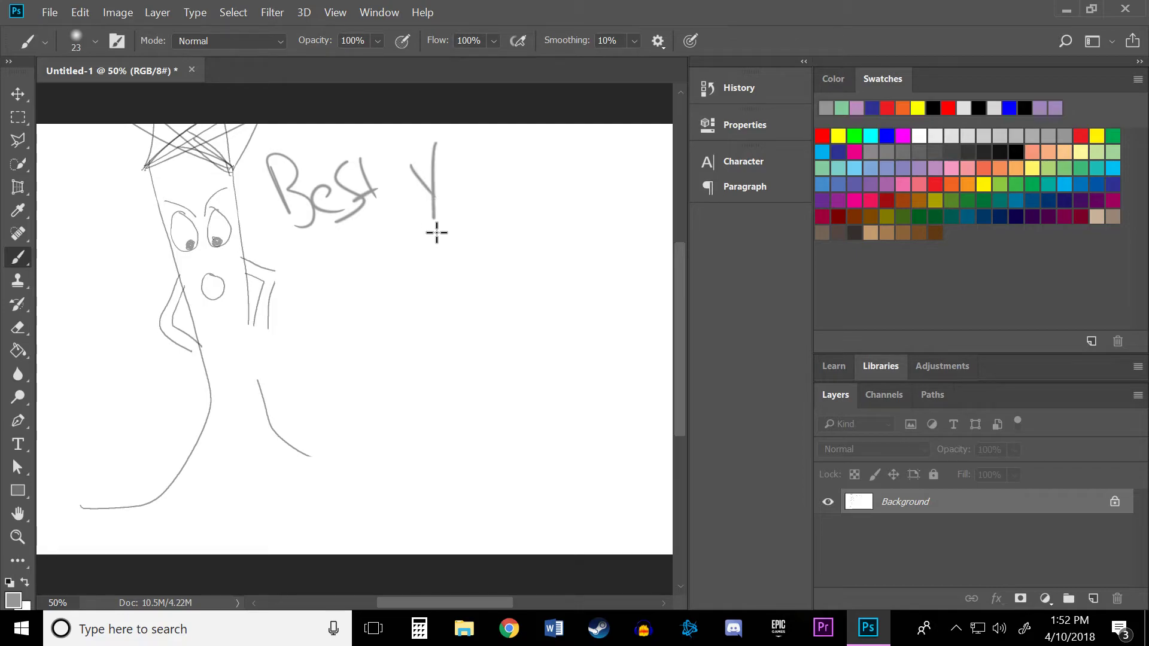
pyautogui.moveTo(454, 184)
pyautogui.mouseDown()
pyautogui.moveTo(494, 184)
pyautogui.moveTo(507, 204)
pyautogui.mouseUp()
pyautogui.moveTo(552, 145); pyautogui.dragTo(566, 181)
pyautogui.moveTo(568, 132)
pyautogui.mouseDown()
pyautogui.moveTo(567, 214)
pyautogui.moveTo(621, 164)
pyautogui.mouseUp()
# Write 'can BE!!!' below and underline the note with a long curve.
pyautogui.moveTo(310, 285)
pyautogui.mouseDown()
pyautogui.moveTo(306, 319)
pyautogui.moveTo(381, 296)
pyautogui.moveTo(397, 272)
pyautogui.moveTo(384, 296)
pyautogui.mouseUp()
pyautogui.moveTo(415, 244)
pyautogui.mouseDown()
pyautogui.moveTo(444, 291)
pyautogui.moveTo(437, 241)
pyautogui.mouseUp()
pyautogui.moveTo(416, 267); pyautogui.dragTo(434, 266)
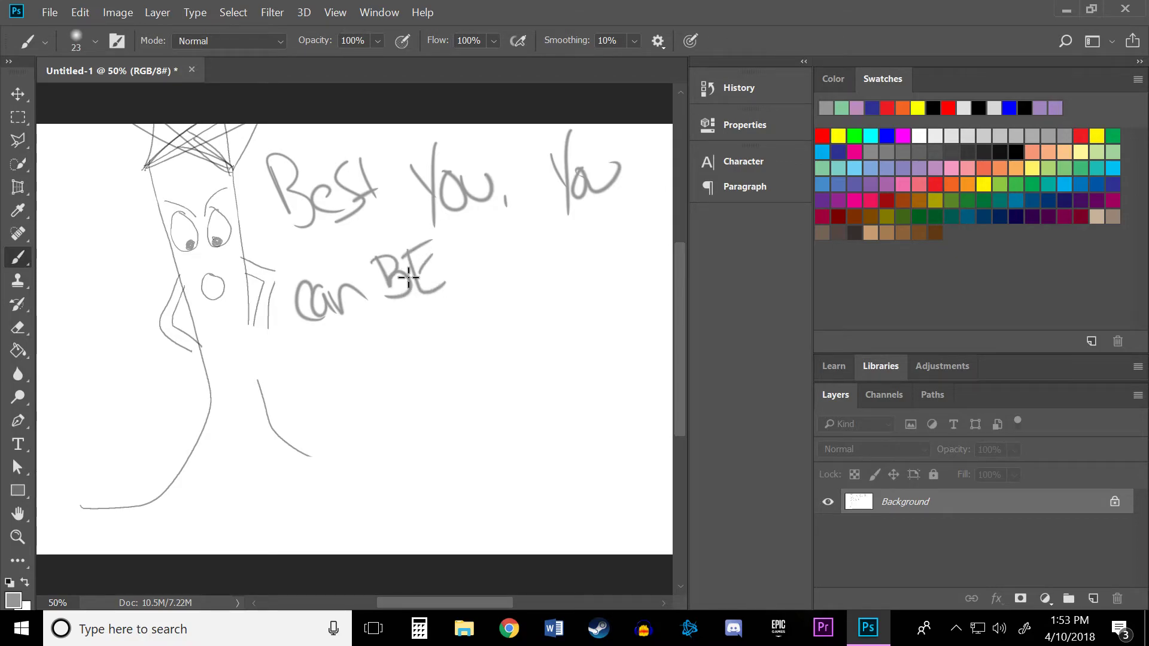
pyautogui.moveTo(298, 365)
pyautogui.mouseDown()
pyautogui.moveTo(513, 282)
pyautogui.moveTo(658, 271)
pyautogui.mouseUp()
pyautogui.click(462, 275)
pyautogui.moveTo(454, 226)
pyautogui.mouseDown()
pyautogui.moveTo(458, 260)
pyautogui.moveTo(482, 244)
pyautogui.mouseUp()
pyautogui.click(490, 272)
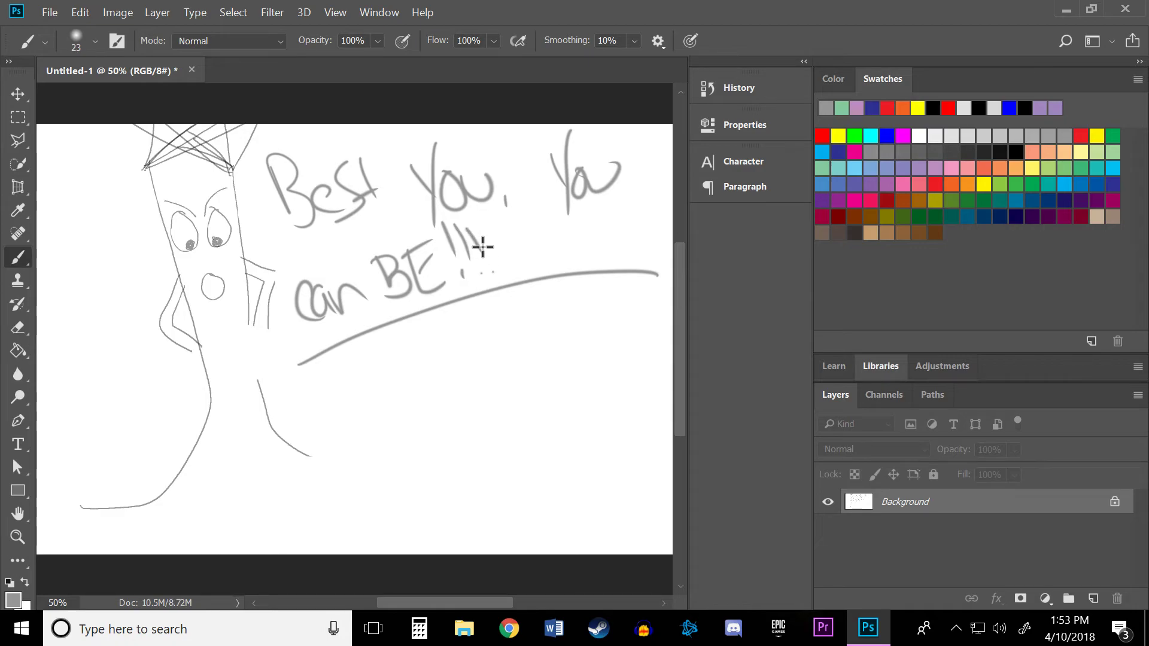